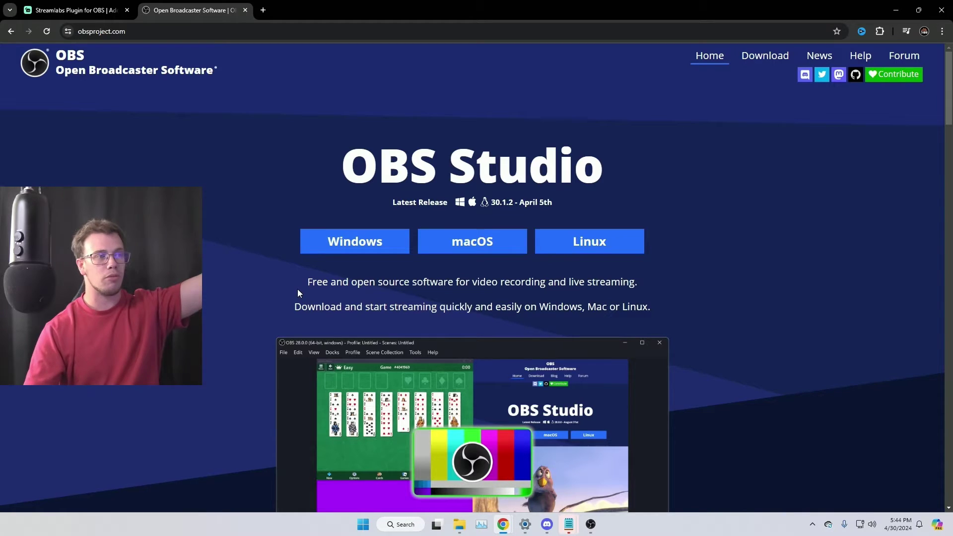
Step: Download the OBS Studio installer for Windows from obsproject.com
{"action": "left_click", "coordinate": [333, 248]}
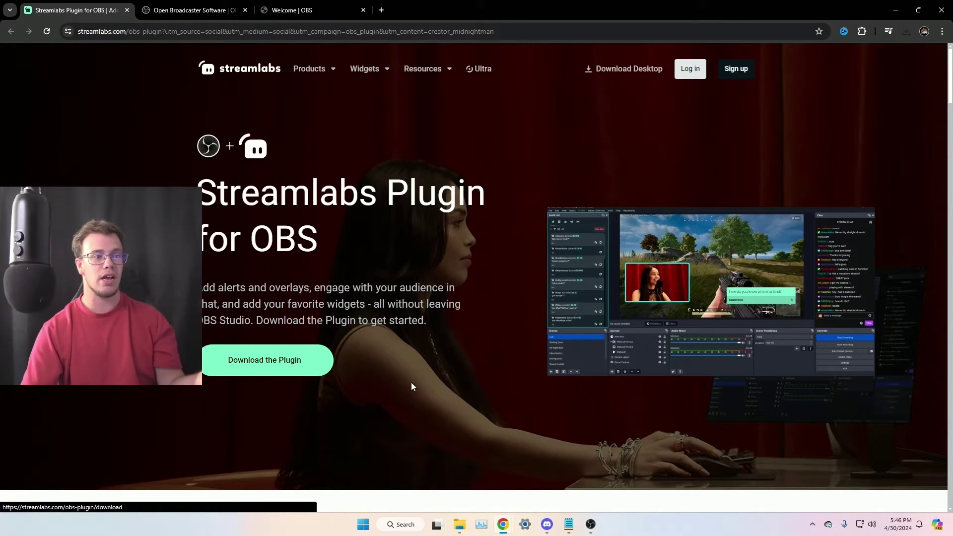
Step: Run StreamlabsPluginUpdater from Downloads with the default install location, confirming OBS is already installed
{"action": "left_click", "coordinate": [458, 526]}
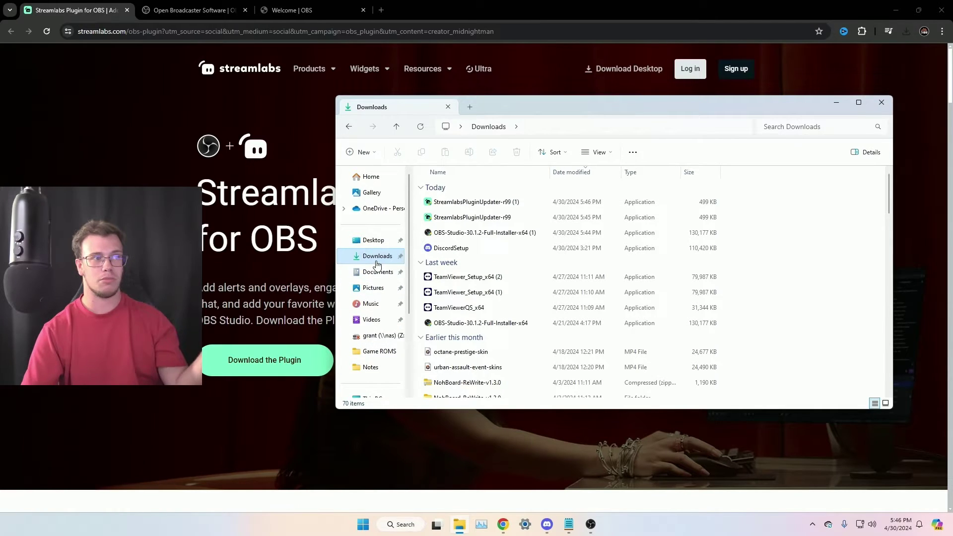
{"action": "left_click", "coordinate": [494, 203]}
{"action": "double_click", "coordinate": [494, 203]}
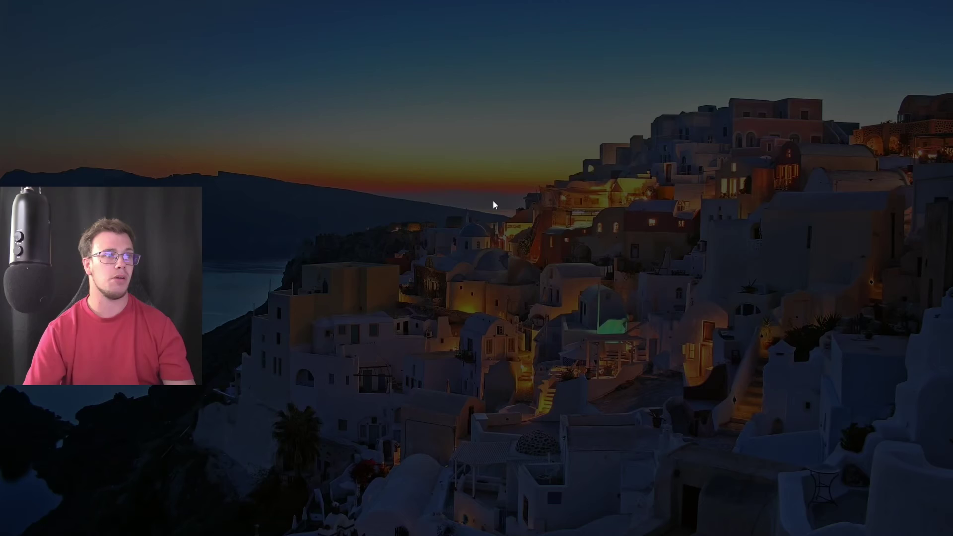
{"action": "left_click", "coordinate": [536, 343]}
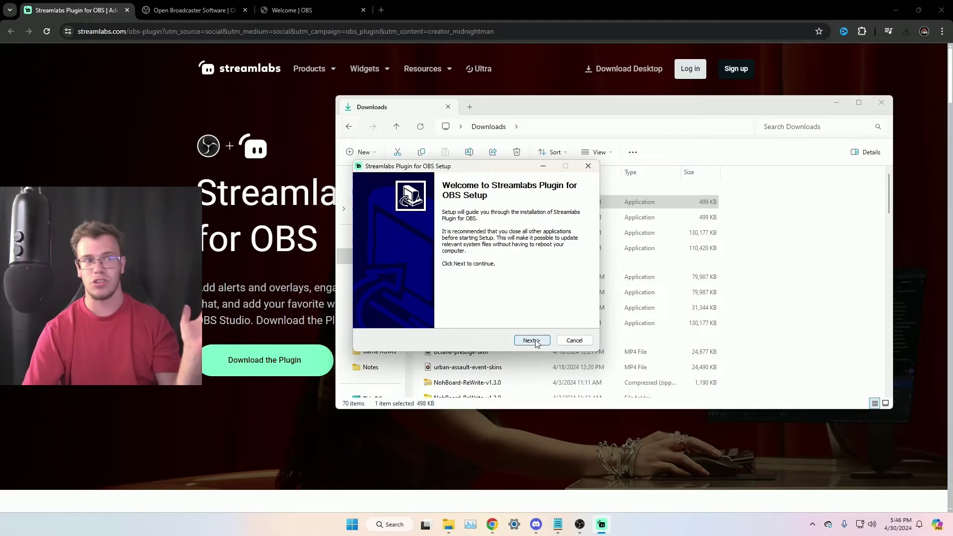
{"action": "left_click", "coordinate": [530, 340]}
{"action": "left_click", "coordinate": [531, 340]}
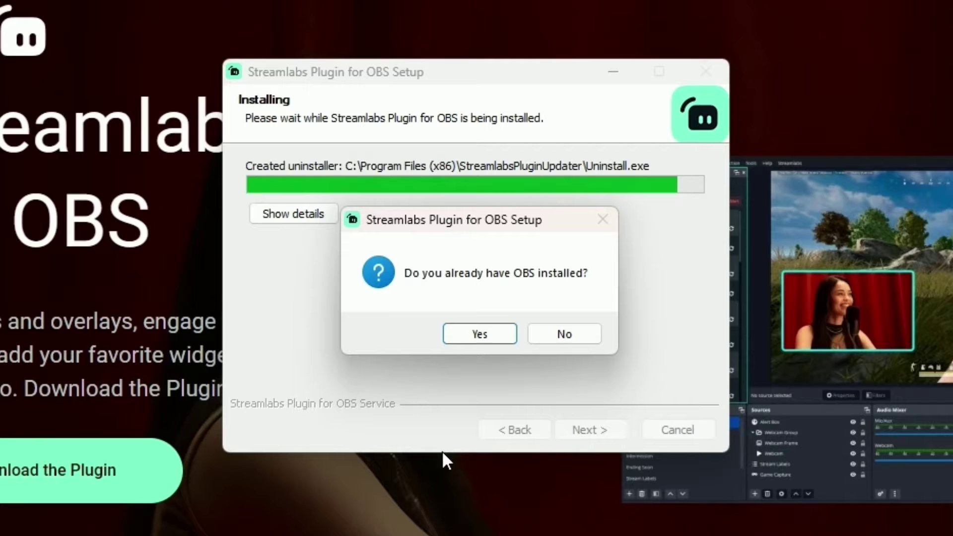
{"action": "left_click", "coordinate": [476, 331]}
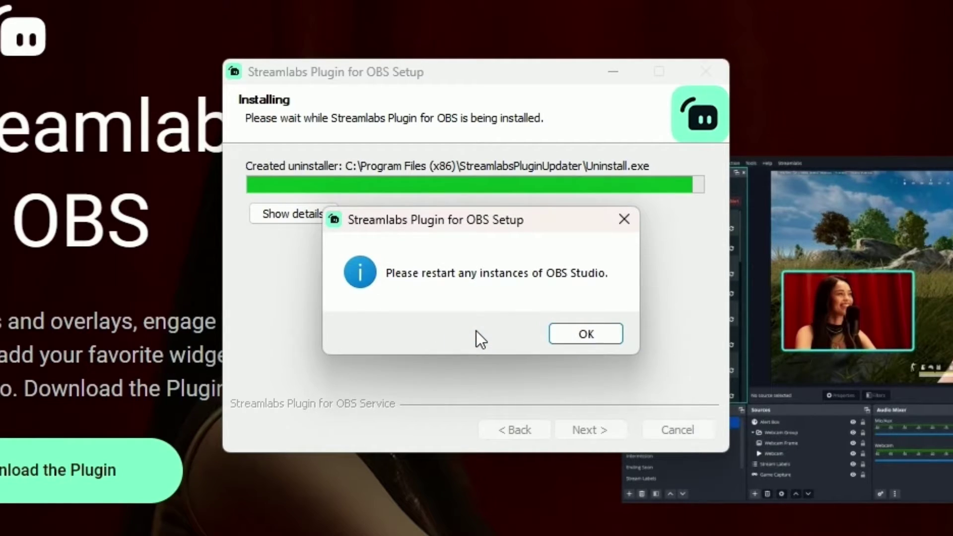
{"action": "left_click", "coordinate": [599, 339]}
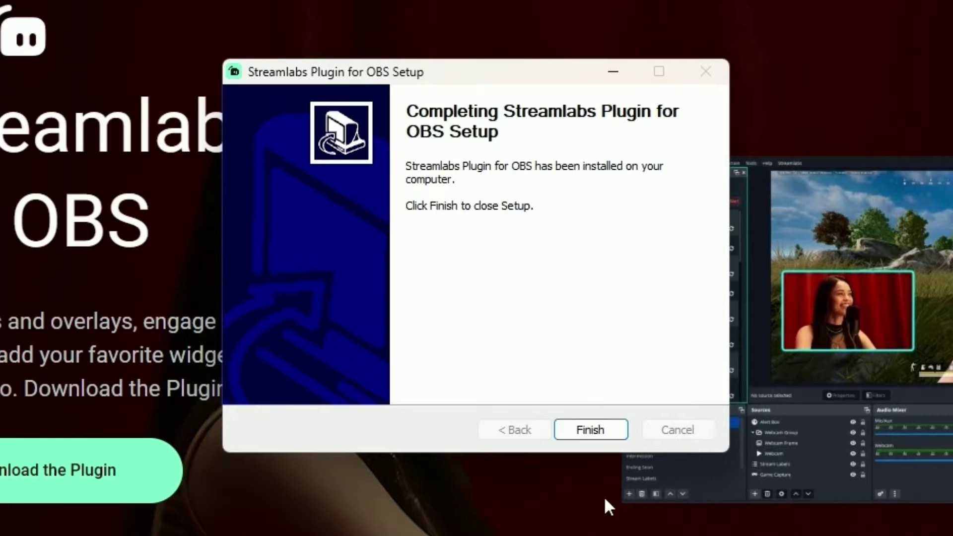
Step: Finish the plugin setup, close the running OBS and relaunch it by searching 'ob'
{"action": "left_click", "coordinate": [612, 432]}
{"action": "right_click", "coordinate": [590, 524]}
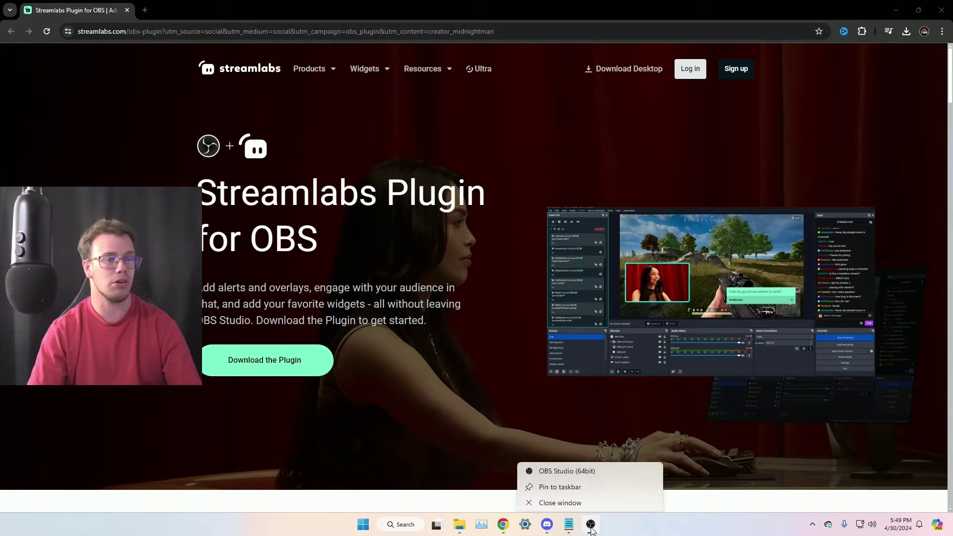
{"action": "left_click", "coordinate": [591, 498]}
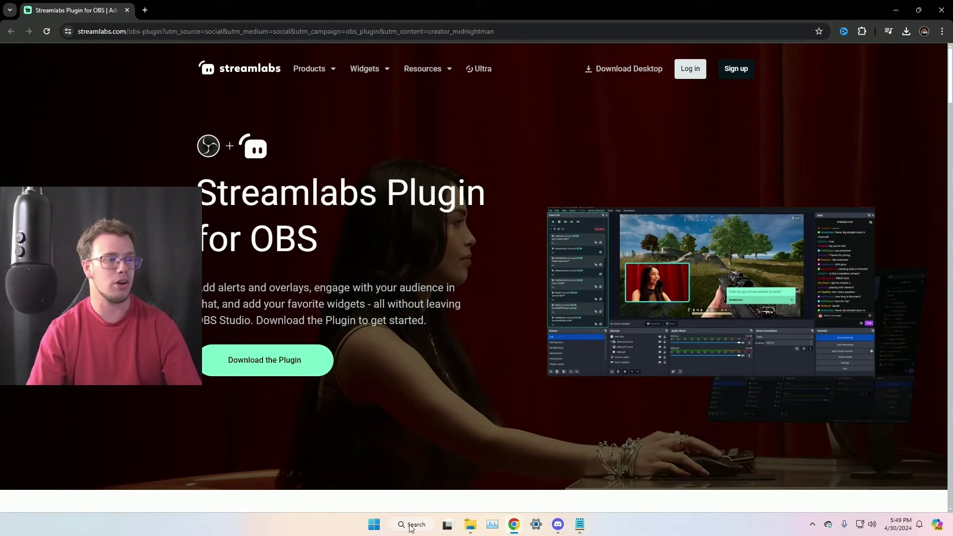
{"action": "left_click", "coordinate": [401, 525]}
{"action": "type", "text": "ob"}
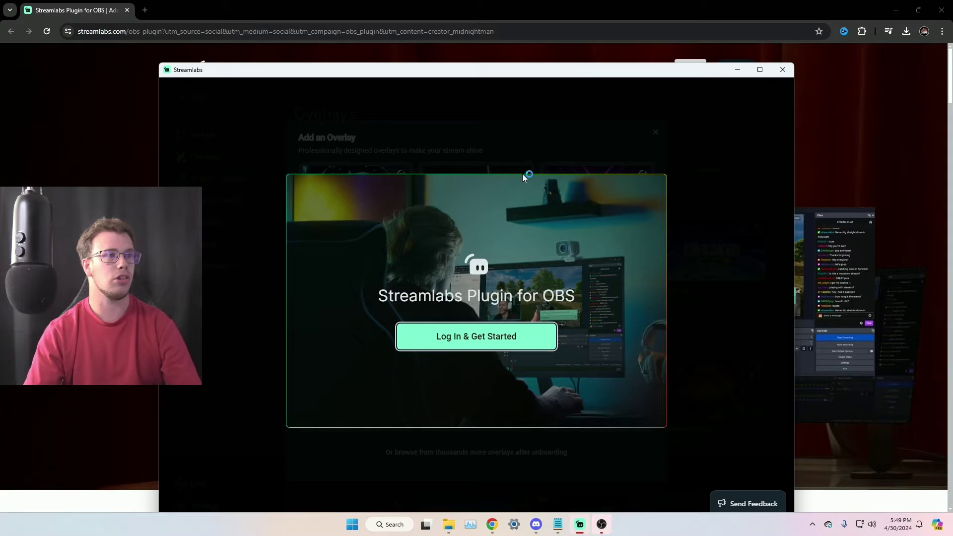
Step: Log in to Streamlabs with Twitch and skip the overlay choice
{"action": "left_click_drag", "start_coordinate": [590, 65], "coordinate": [623, 27]}
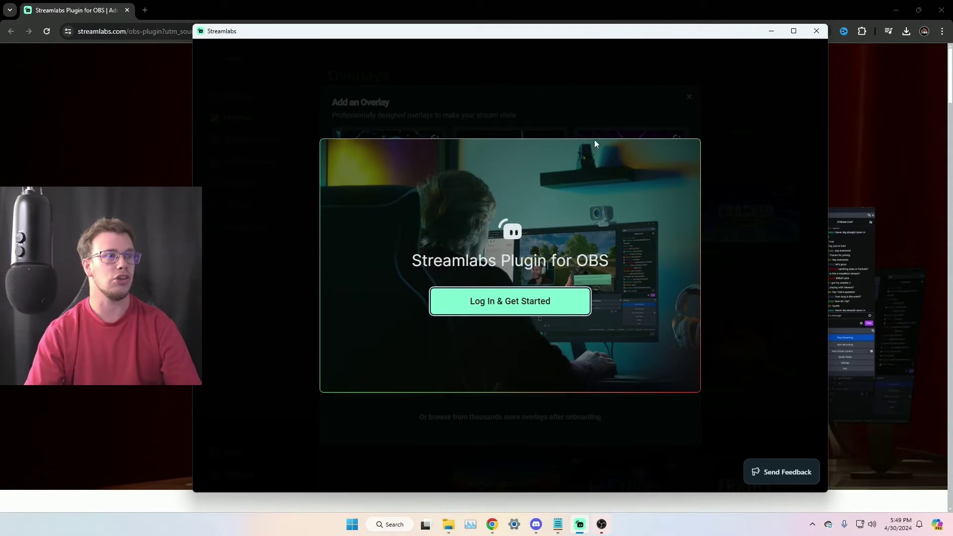
{"action": "left_click", "coordinate": [508, 303]}
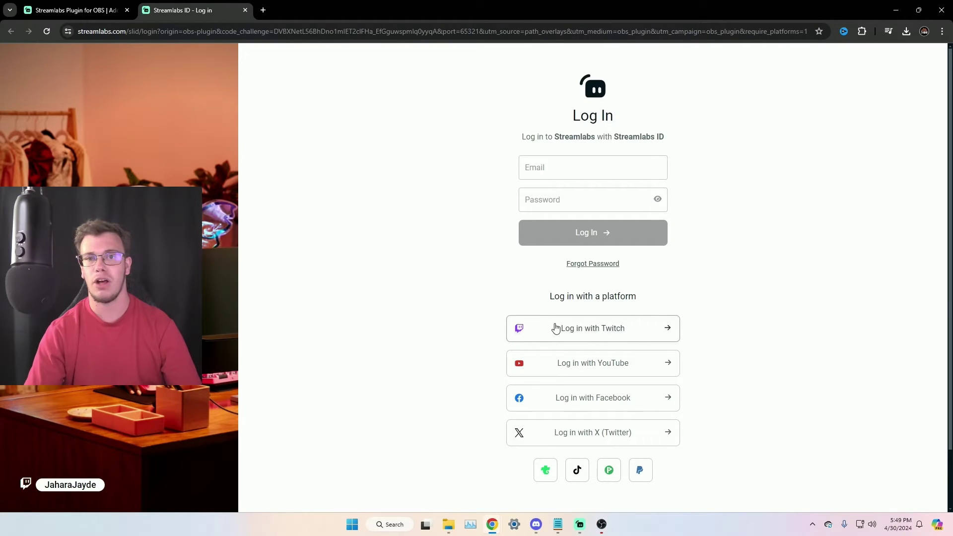
{"action": "left_click", "coordinate": [560, 328]}
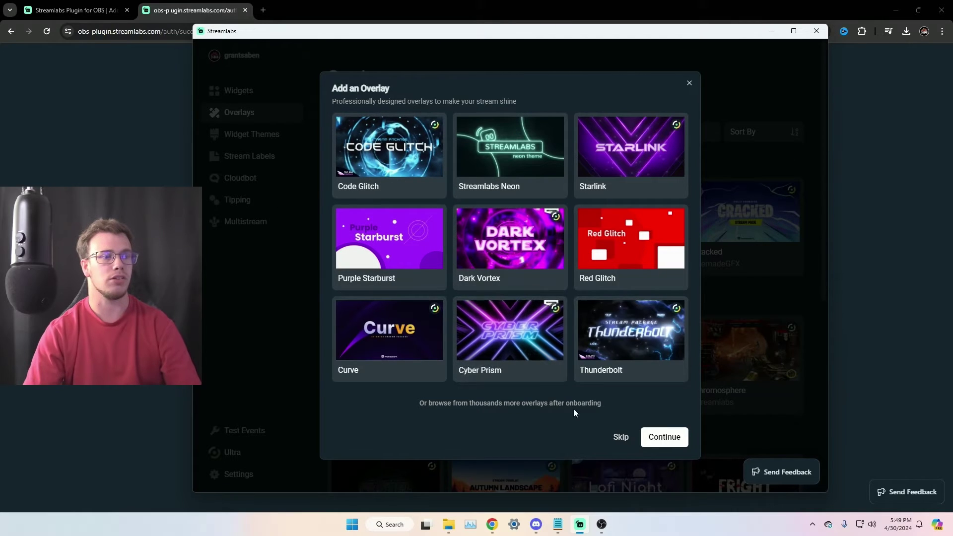
{"action": "left_click", "coordinate": [621, 448]}
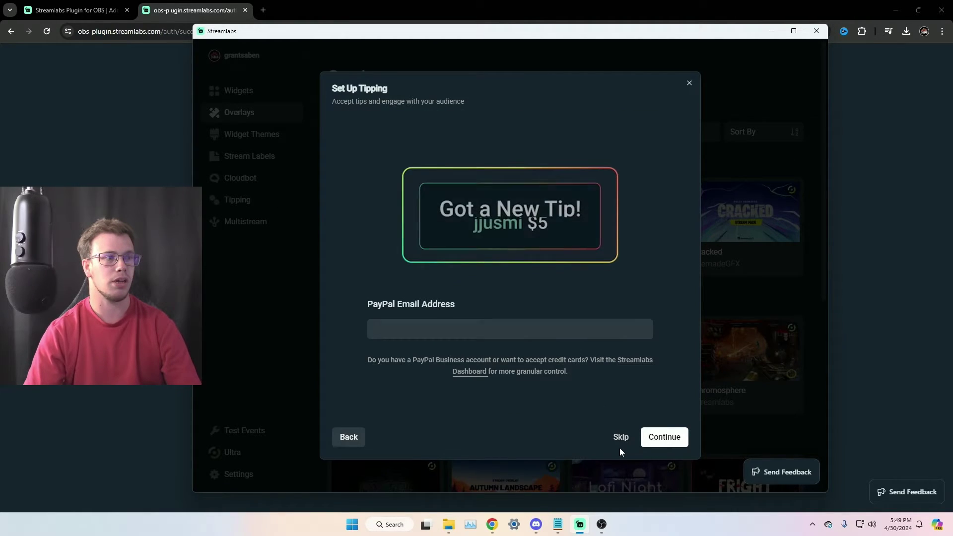
Step: Skip tipping setup and enable the Streamlabs Recent Events and Chat docks
{"action": "left_click", "coordinate": [621, 446]}
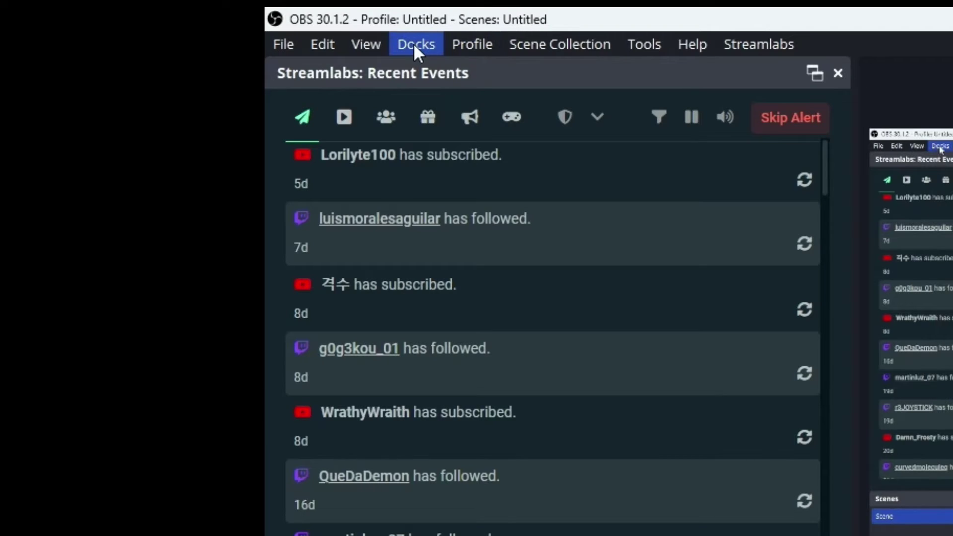
{"action": "left_click", "coordinate": [72, 17]}
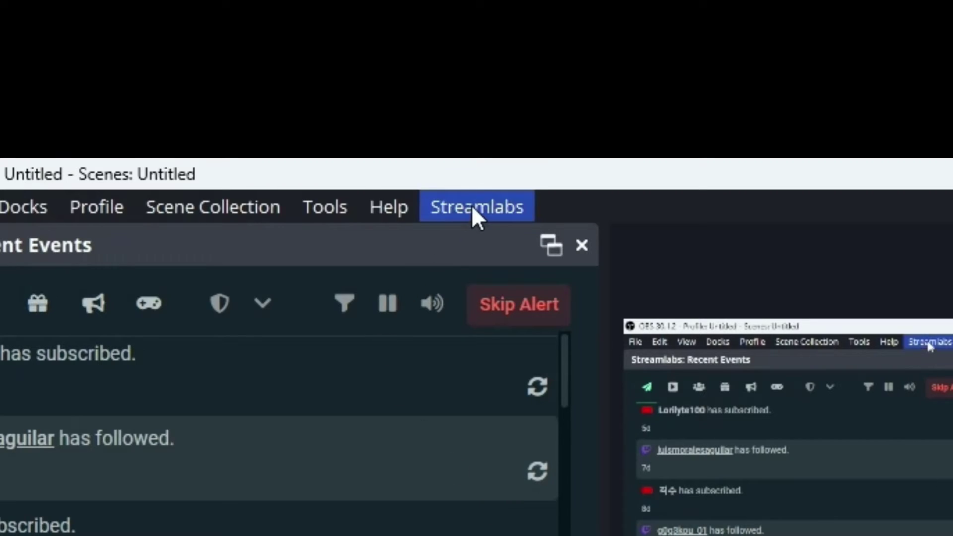
Step: Find the free Logitech G PLAYDAYS overlay in the Streamlabs library and install it
{"action": "left_click", "coordinate": [476, 206]}
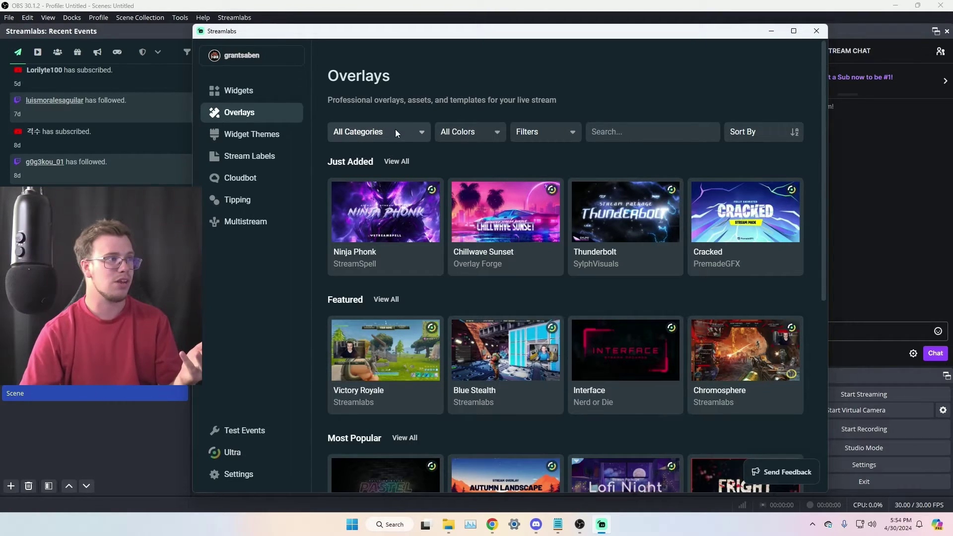
{"action": "scroll", "coordinate": [540, 169], "scroll_direction": "down", "scroll_amount": 6}
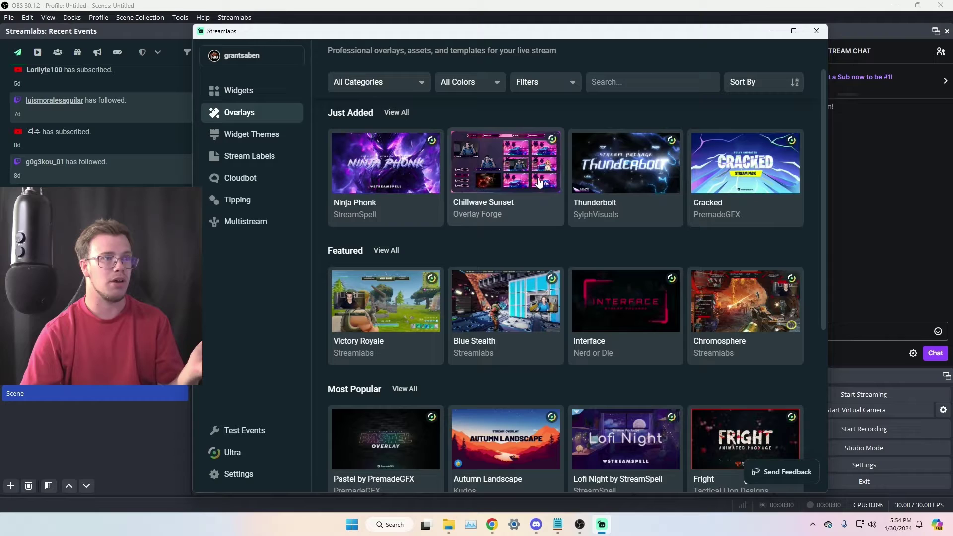
{"action": "scroll", "coordinate": [544, 184], "scroll_direction": "up", "scroll_amount": 6}
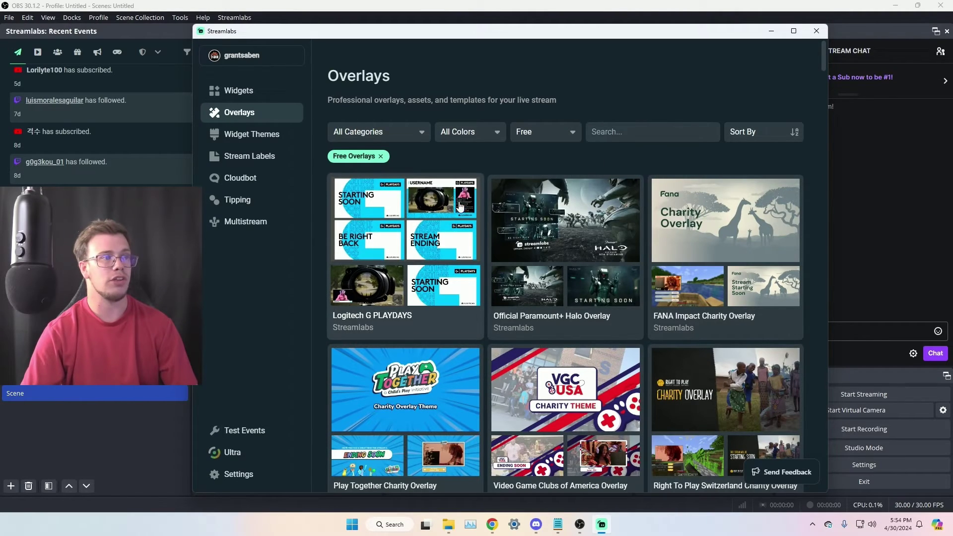
{"action": "left_click", "coordinate": [425, 248]}
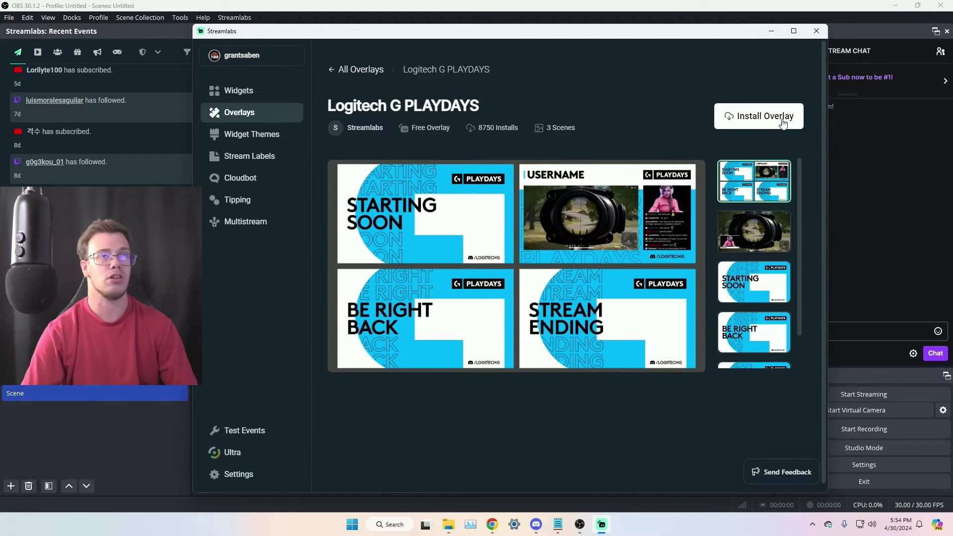
{"action": "left_click", "coordinate": [783, 119]}
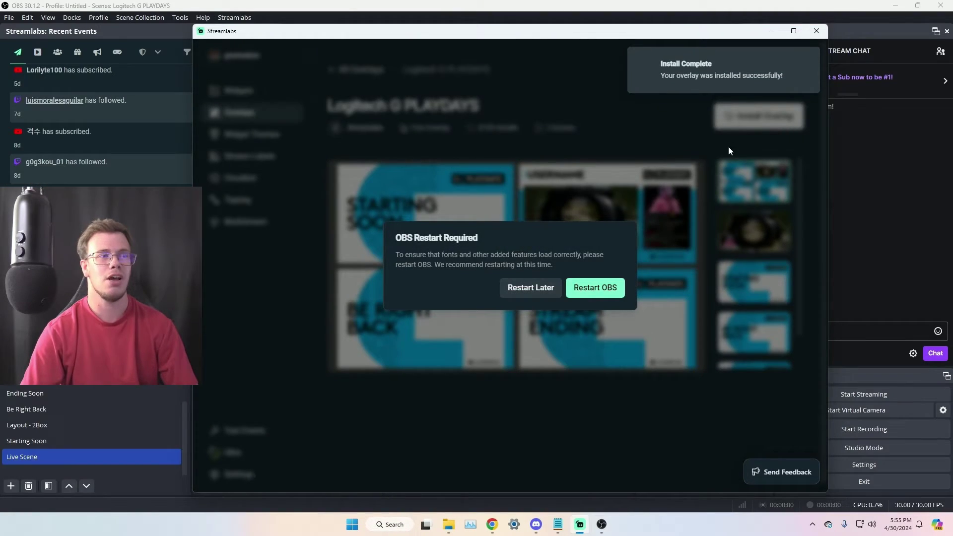
Step: Add a default Display Capture to Live Scene and layer it beneath the Frame
{"action": "left_click", "coordinate": [544, 295]}
{"action": "left_click", "coordinate": [769, 31]}
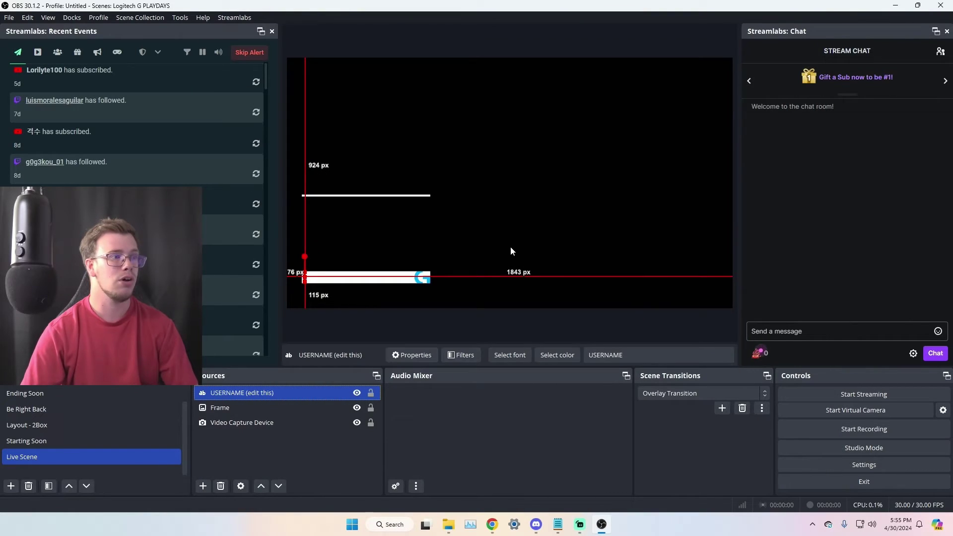
{"action": "left_click", "coordinate": [309, 421], "text": "ctrl"}
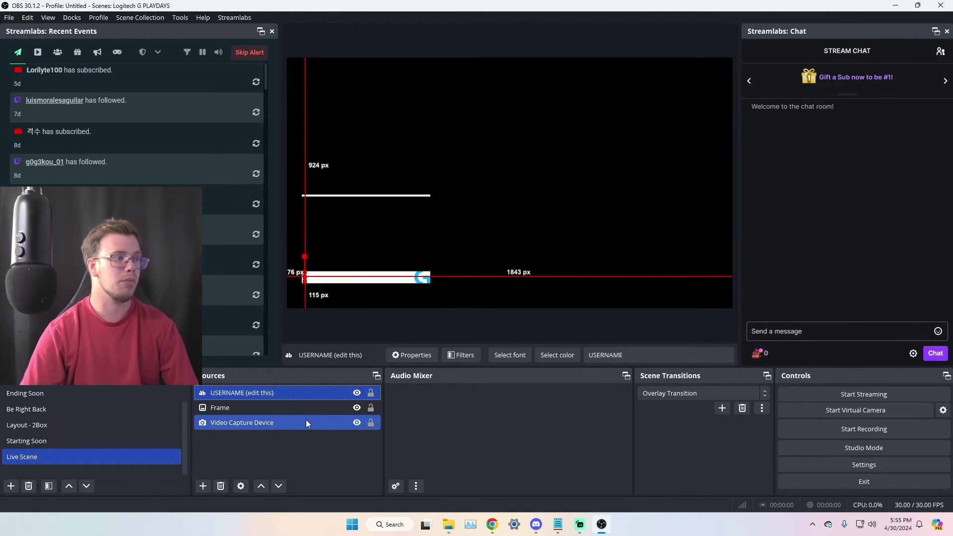
{"action": "left_click", "coordinate": [306, 419]}
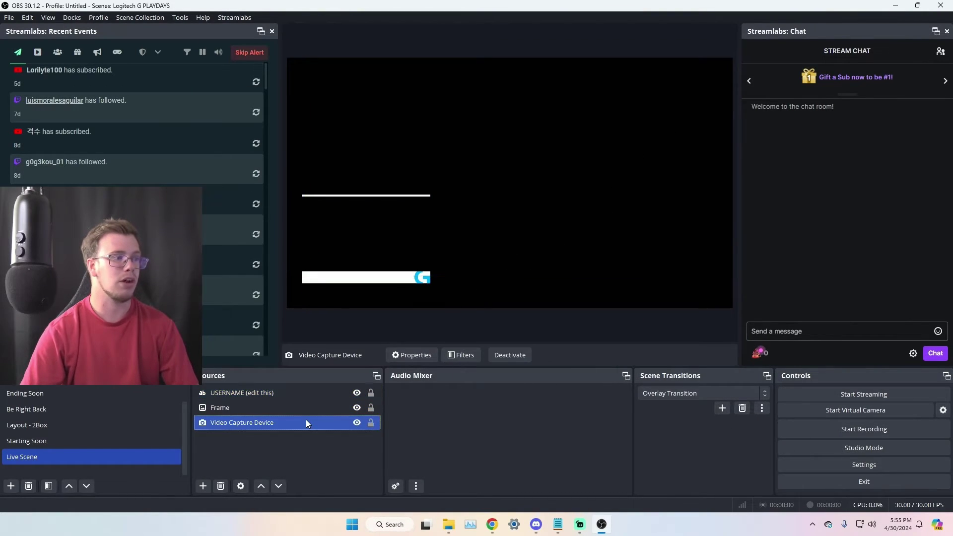
{"action": "left_click", "coordinate": [202, 489]}
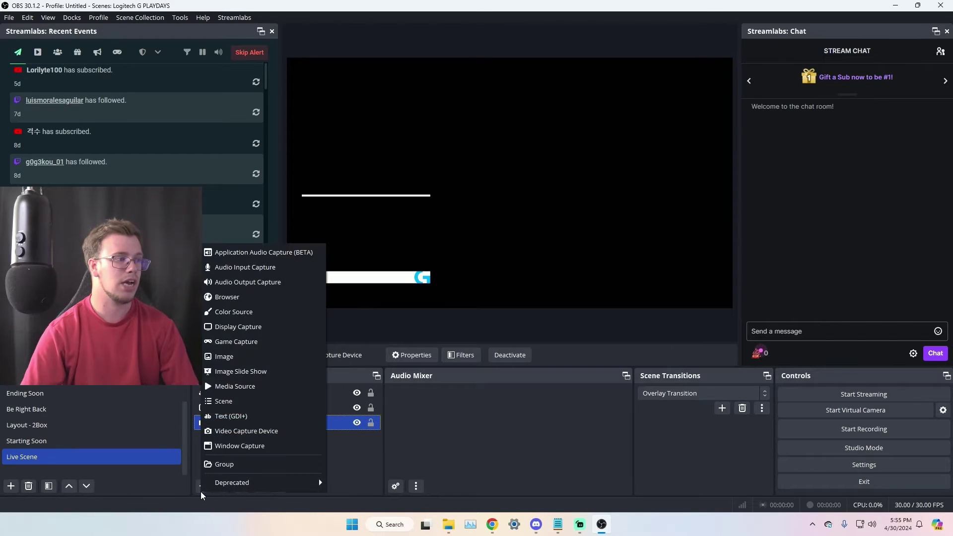
{"action": "left_click", "coordinate": [237, 327]}
{"action": "left_click", "coordinate": [502, 320]}
{"action": "left_click", "coordinate": [592, 390]}
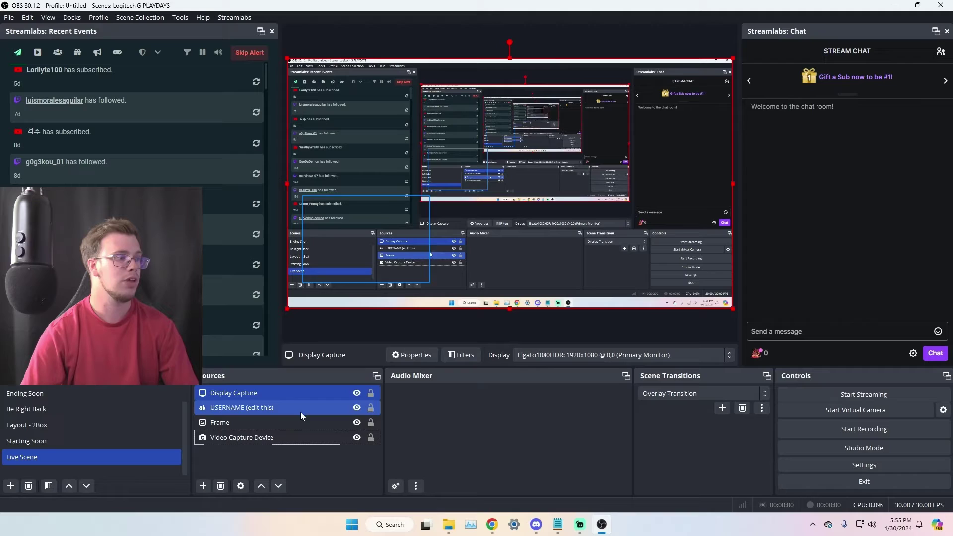
{"action": "left_click_drag", "start_coordinate": [300, 416], "coordinate": [299, 420]}
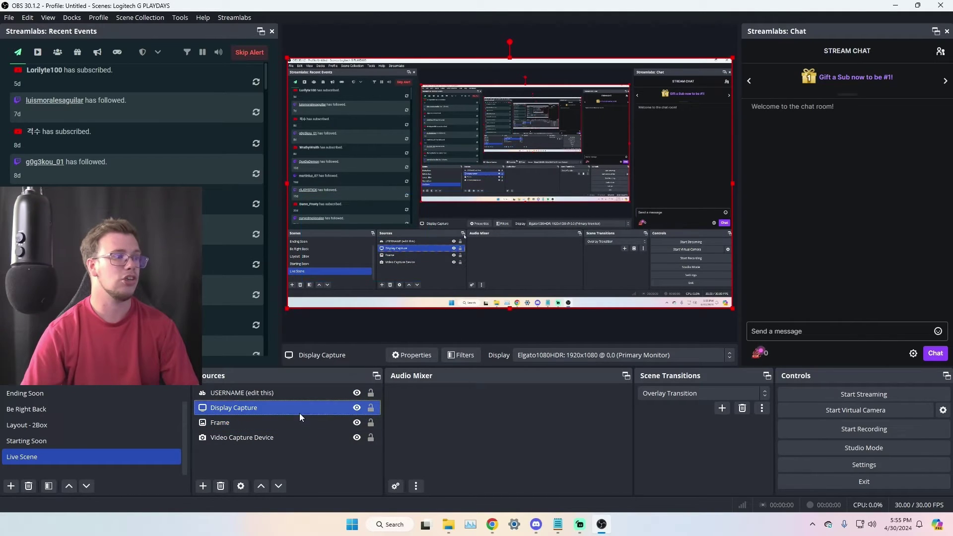
{"action": "left_click_drag", "start_coordinate": [240, 407], "coordinate": [249, 427]}
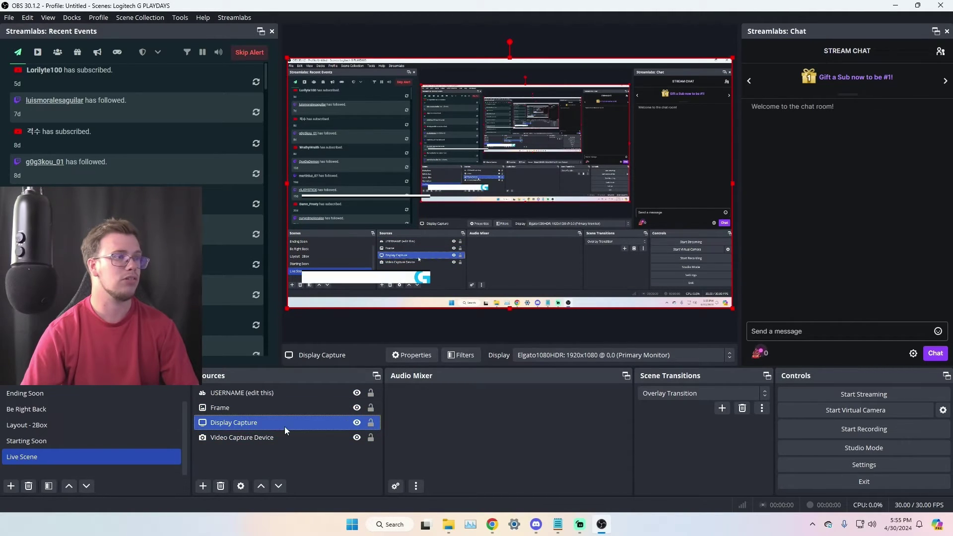
Step: Preview Starting Soon, Layout - 2Box and Be Right Back, finishing on Ending Soon
{"action": "left_click", "coordinate": [68, 438]}
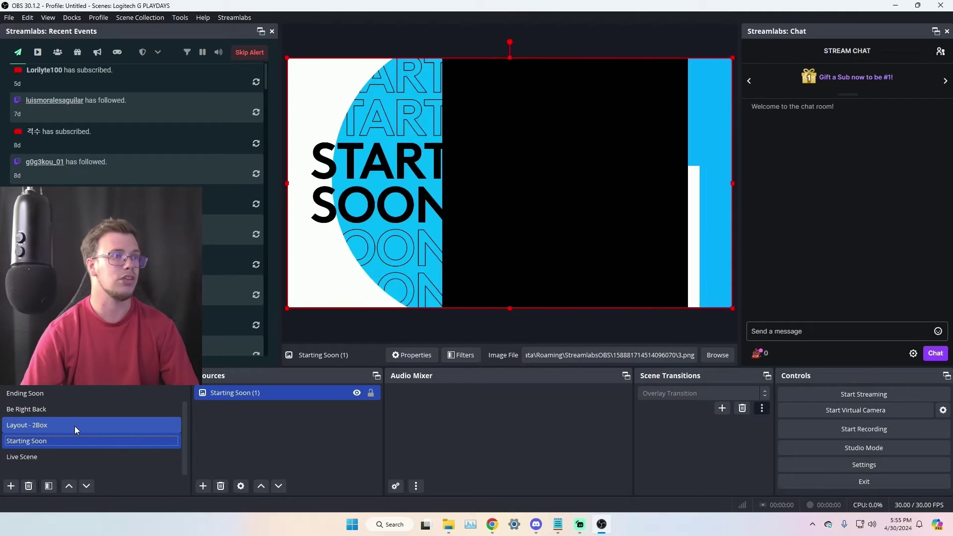
{"action": "left_click", "coordinate": [74, 426]}
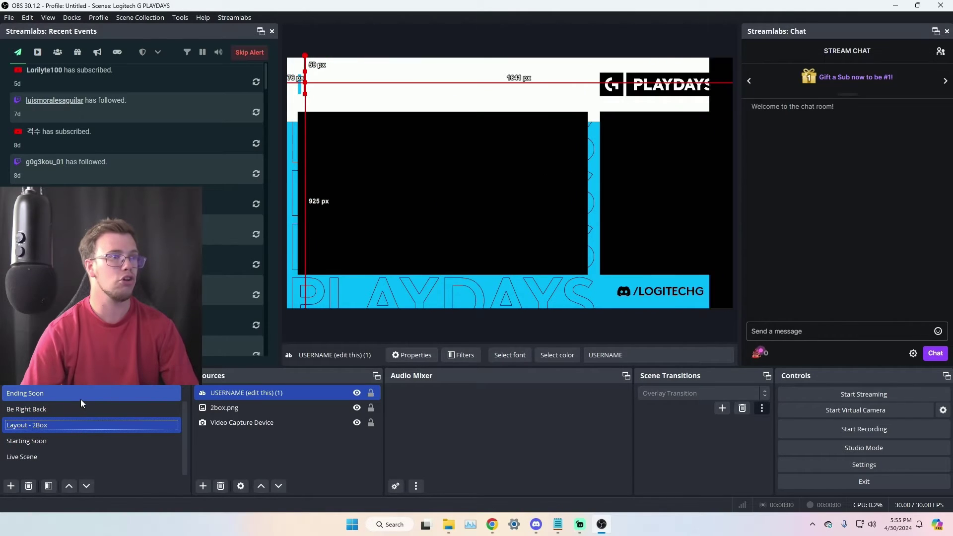
{"action": "left_click", "coordinate": [79, 409]}
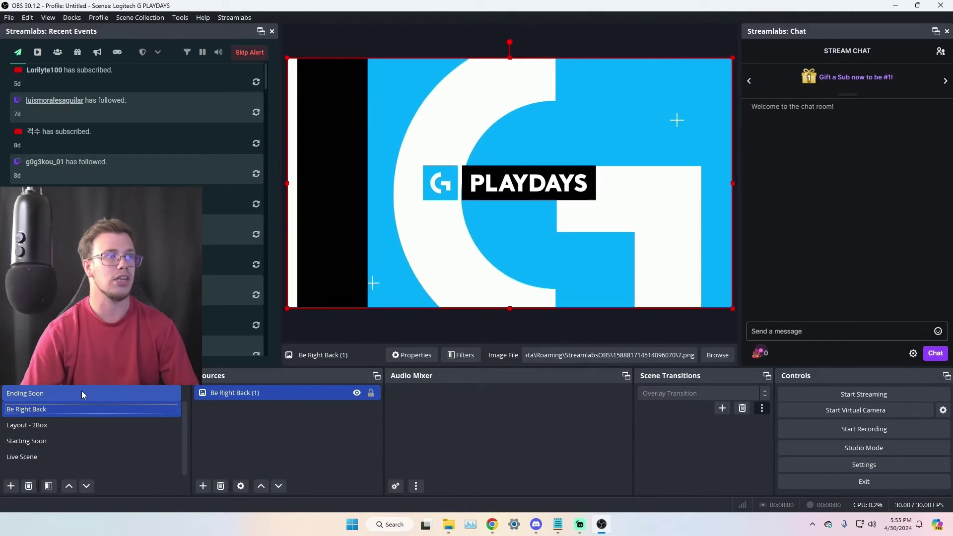
{"action": "left_click", "coordinate": [81, 391]}
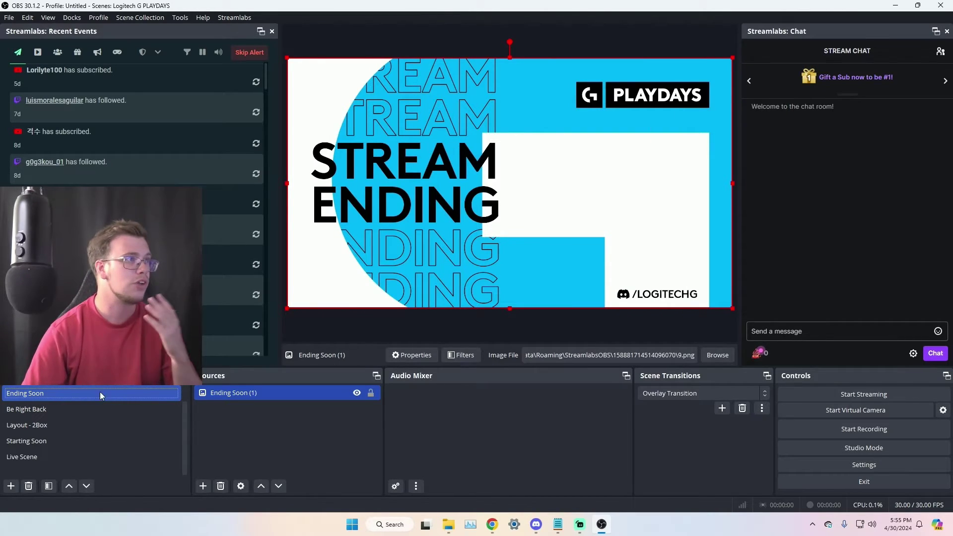
Step: Filter Streamlabs Widget Themes to Free, then view the empty Stream Labels page
{"action": "left_click", "coordinate": [233, 17]}
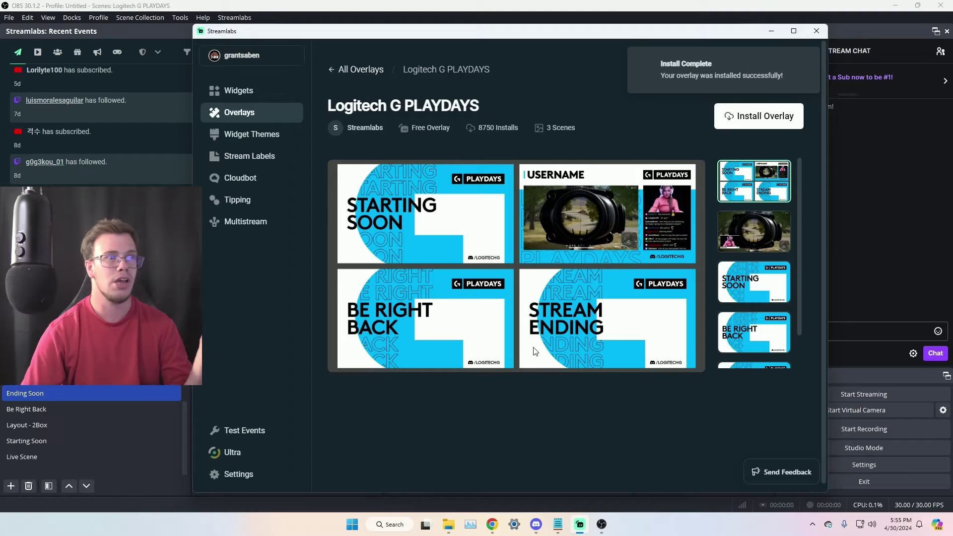
{"action": "left_click", "coordinate": [355, 69]}
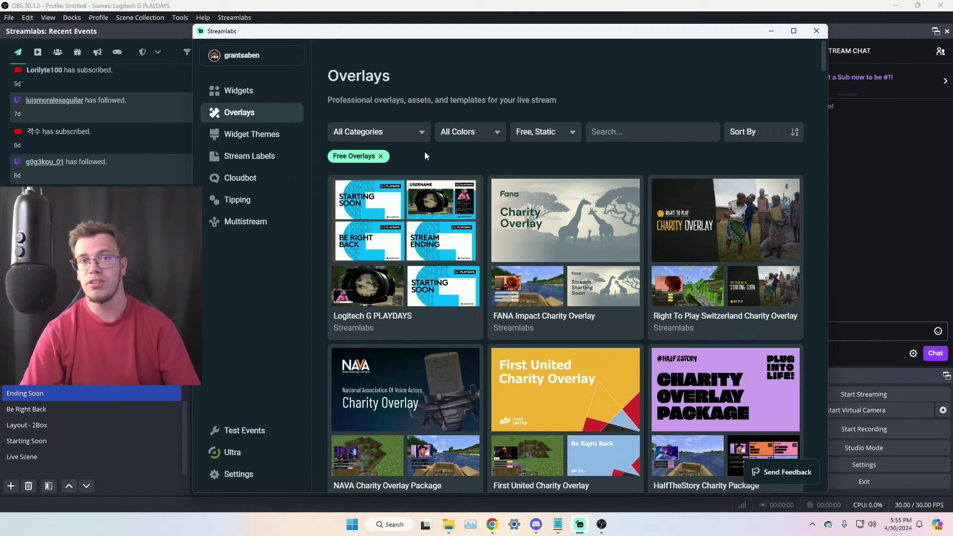
{"action": "left_click", "coordinate": [250, 133]}
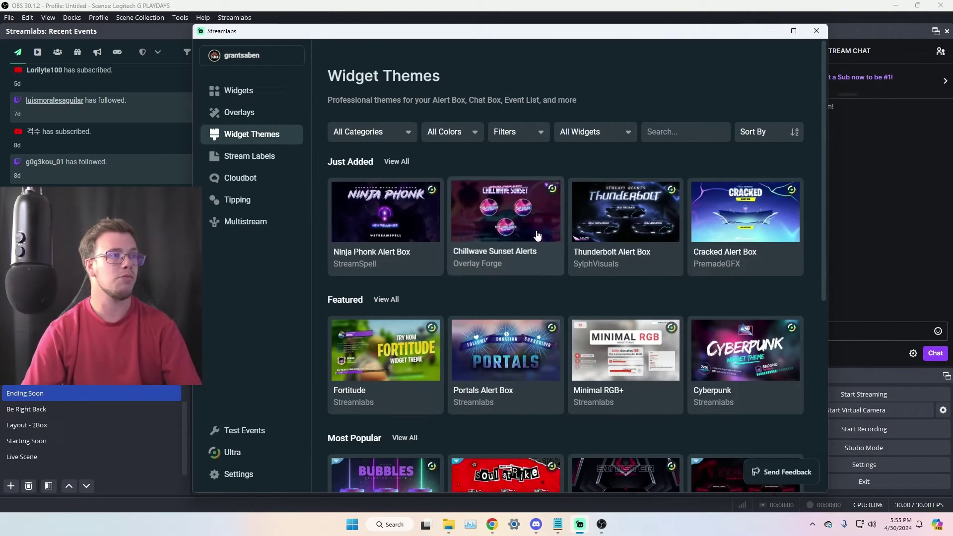
{"action": "left_click", "coordinate": [529, 132]}
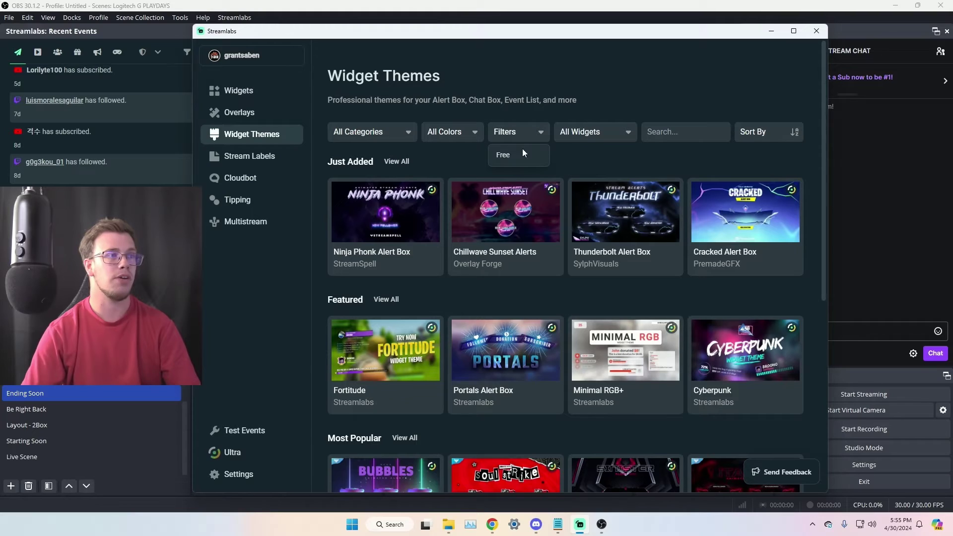
{"action": "left_click", "coordinate": [522, 152]}
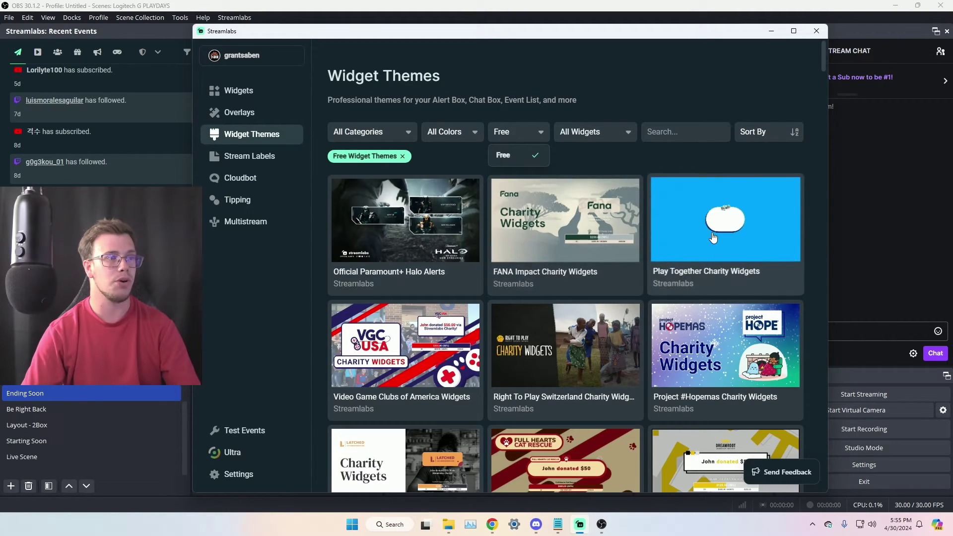
{"action": "left_click", "coordinate": [237, 162]}
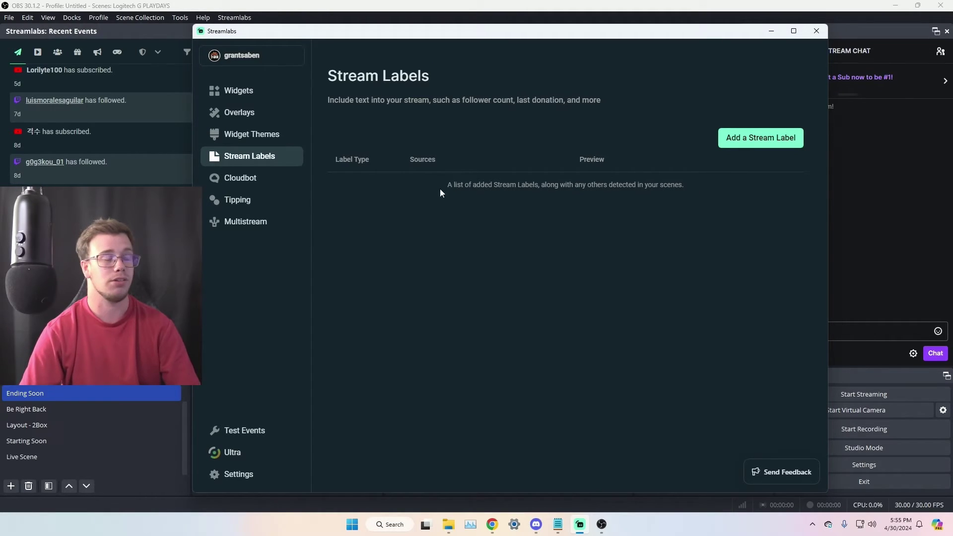
Step: Check Cloudbot and Multistream, dismiss the Ultra prompt, and leave Twitch and YouTube destinations off
{"action": "left_click", "coordinate": [268, 185]}
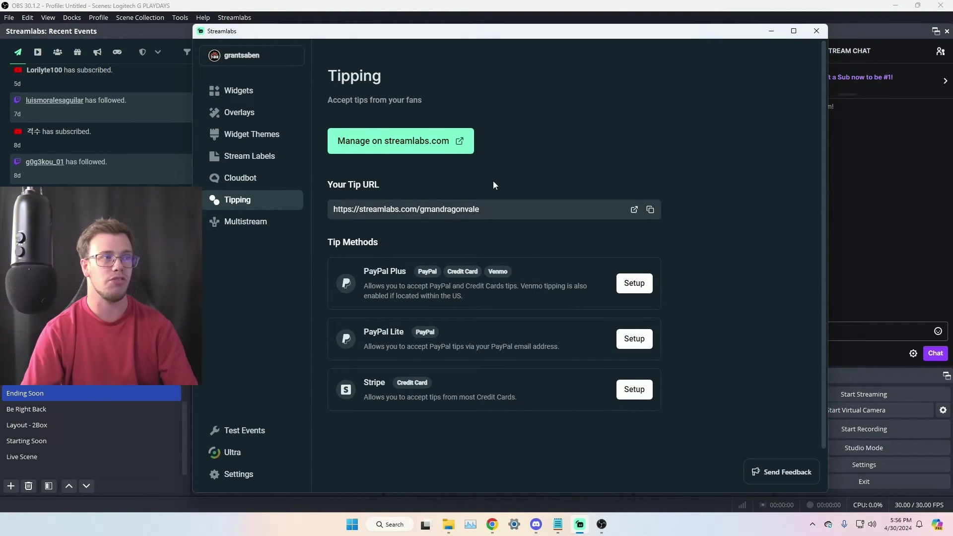
{"action": "left_click", "coordinate": [244, 226]}
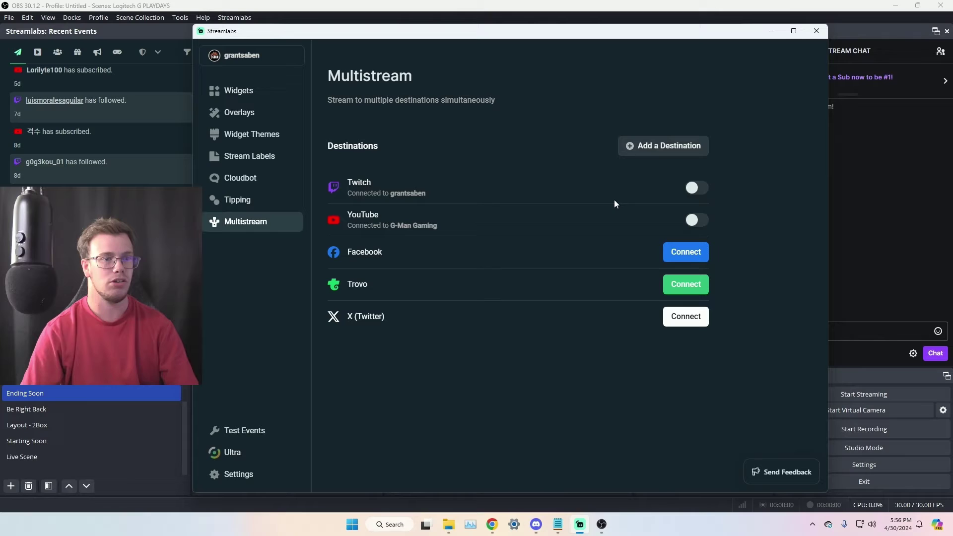
{"action": "left_click", "coordinate": [695, 219]}
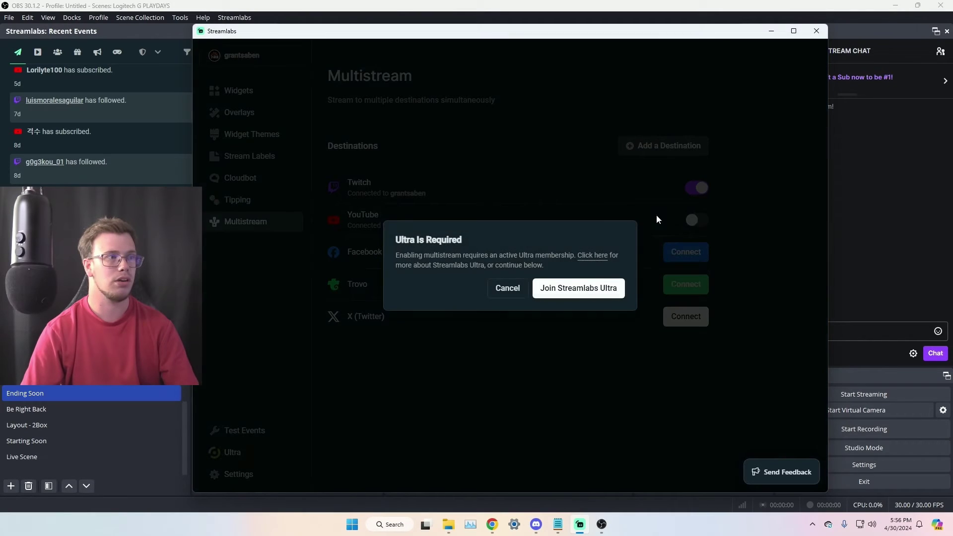
{"action": "left_click", "coordinate": [506, 288]}
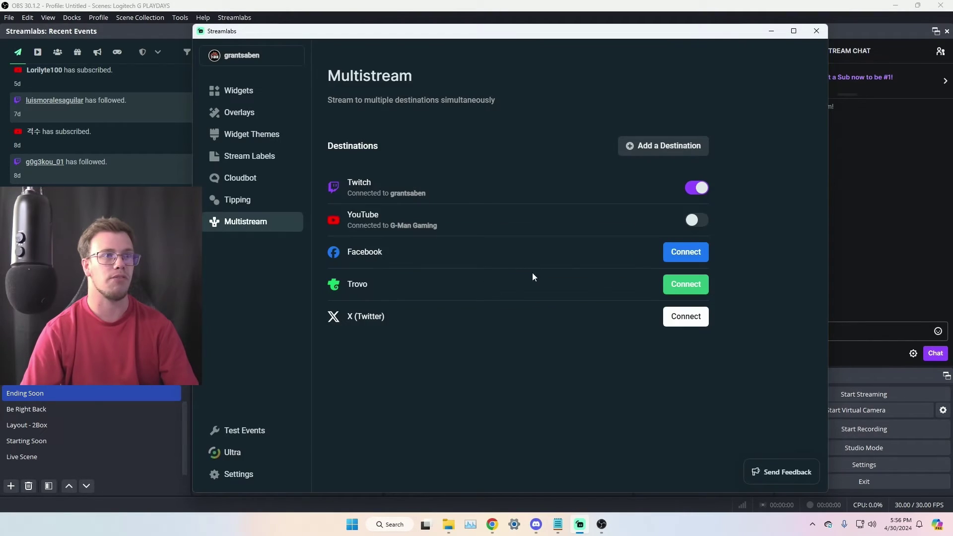
{"action": "left_click", "coordinate": [685, 189]}
{"action": "left_click", "coordinate": [700, 221]}
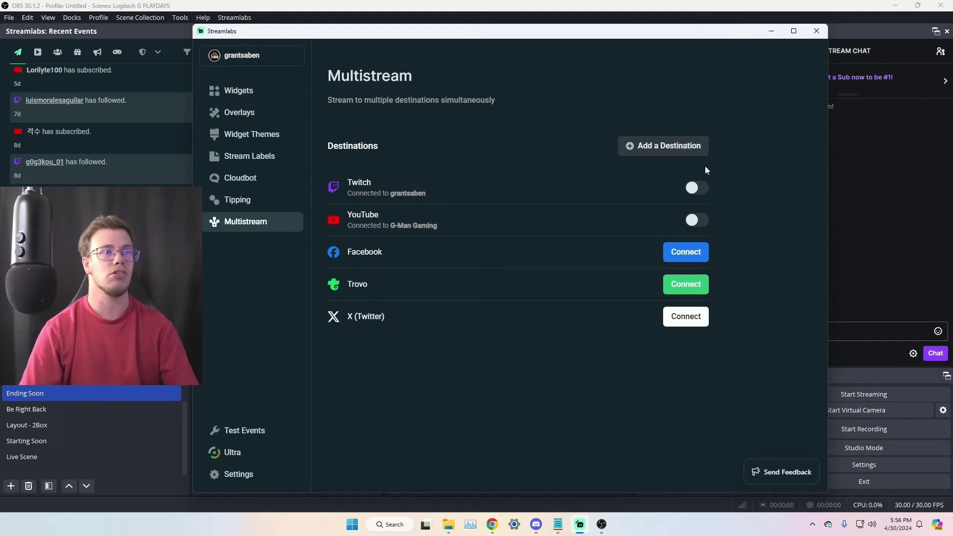
{"action": "left_click", "coordinate": [771, 32]}
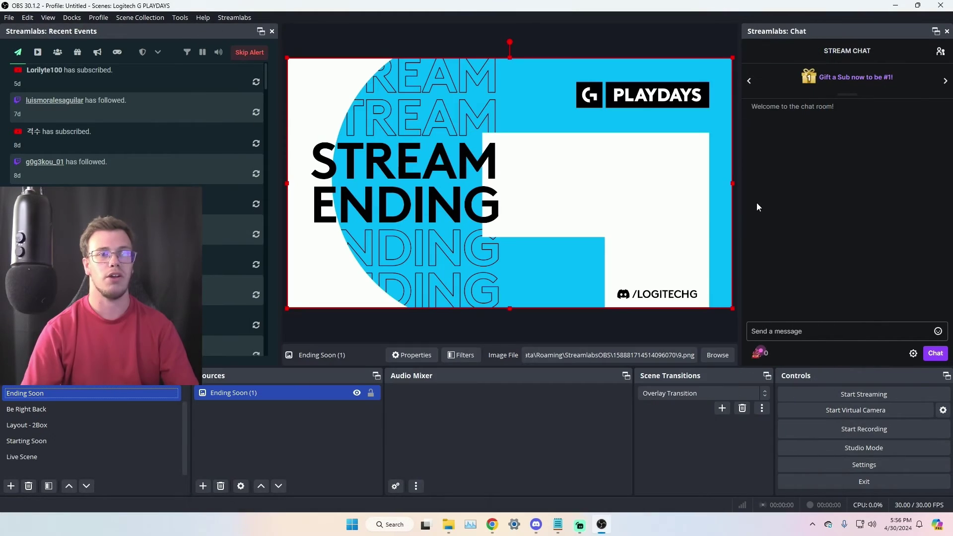
{"action": "left_click", "coordinate": [791, 462]}
{"action": "left_click", "coordinate": [279, 113]}
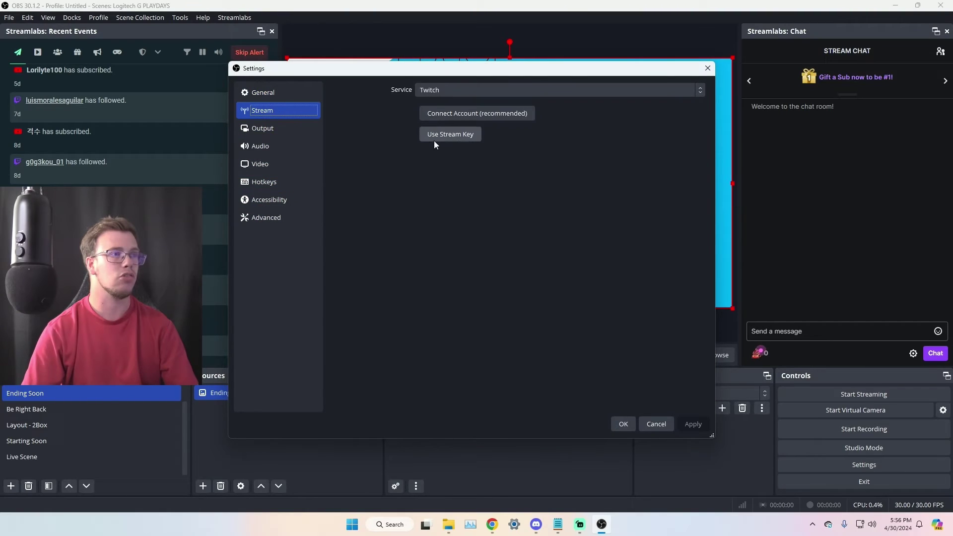
{"action": "left_click", "coordinate": [656, 423]}
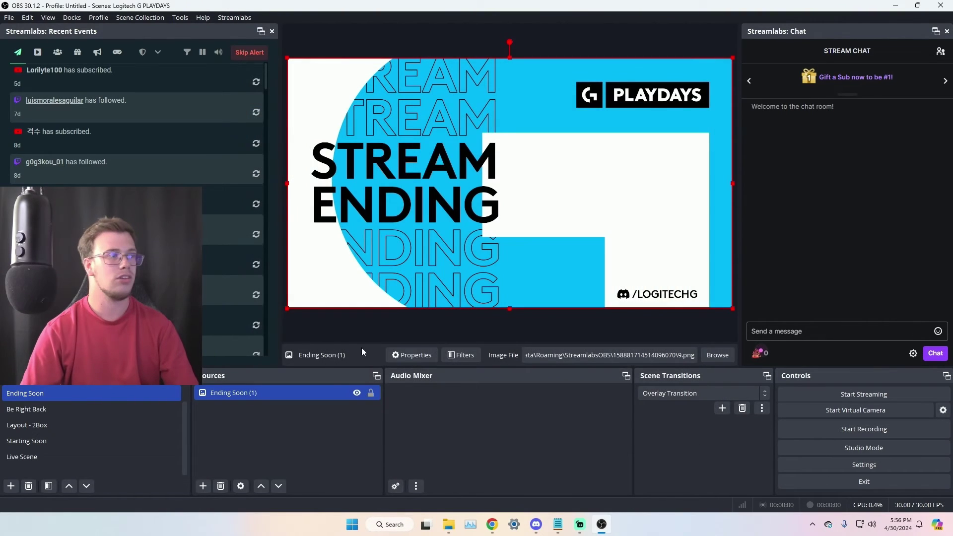
{"action": "left_click", "coordinate": [232, 17]}
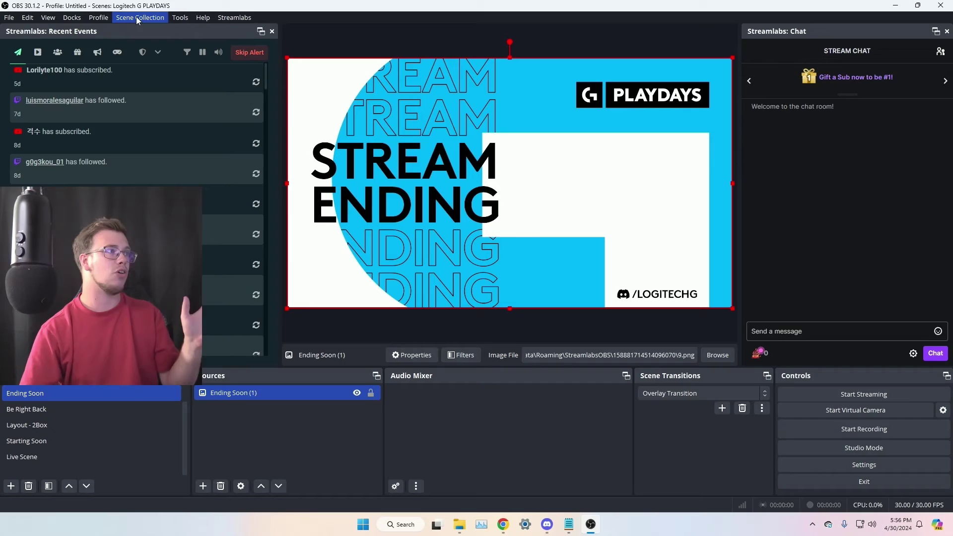
Step: Add the Multiple output dock to the left column under Recent Events and drag its splitter up
{"action": "left_click", "coordinate": [72, 17]}
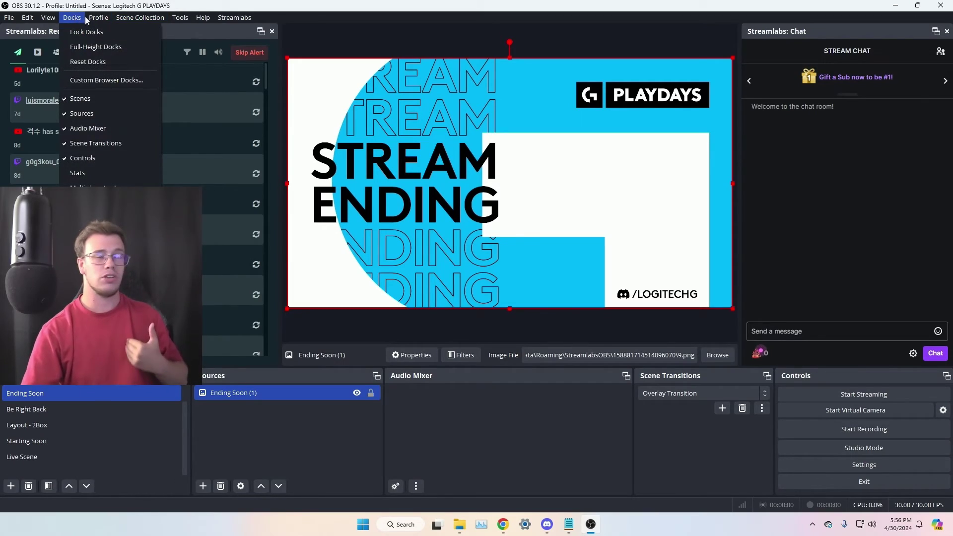
{"action": "left_click", "coordinate": [113, 18]}
{"action": "left_click", "coordinate": [71, 17]}
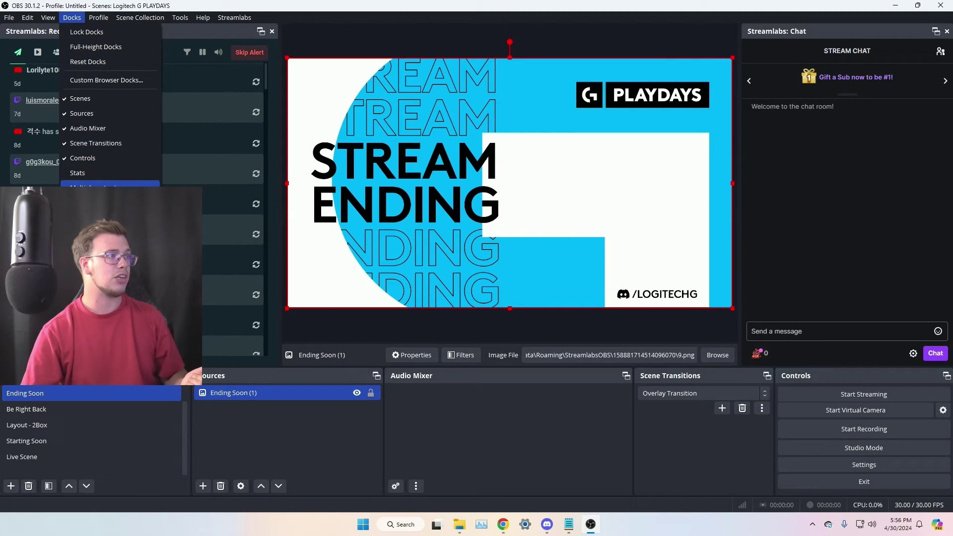
{"action": "left_click", "coordinate": [99, 186]}
{"action": "left_click_drag", "start_coordinate": [475, 217], "coordinate": [148, 318]}
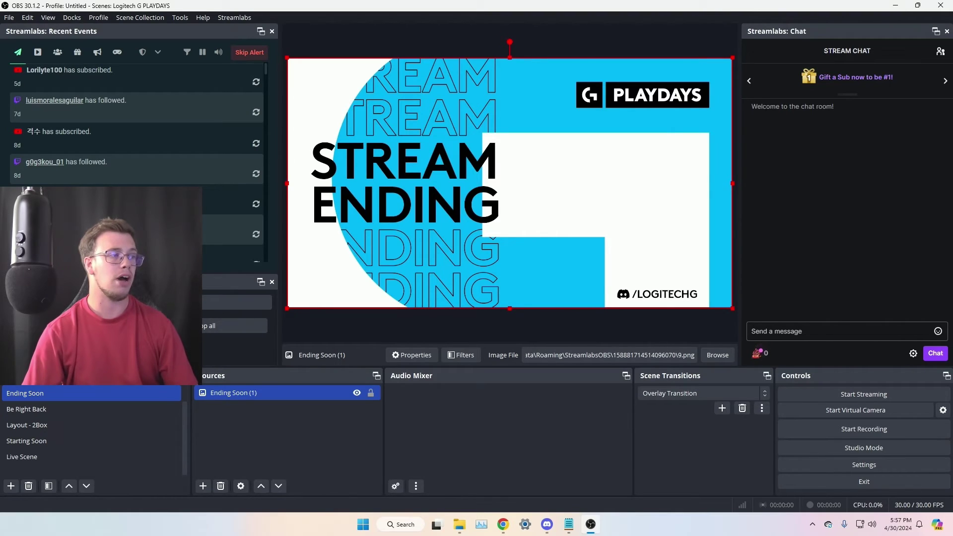
{"action": "left_click_drag", "start_coordinate": [204, 272], "coordinate": [205, 176]}
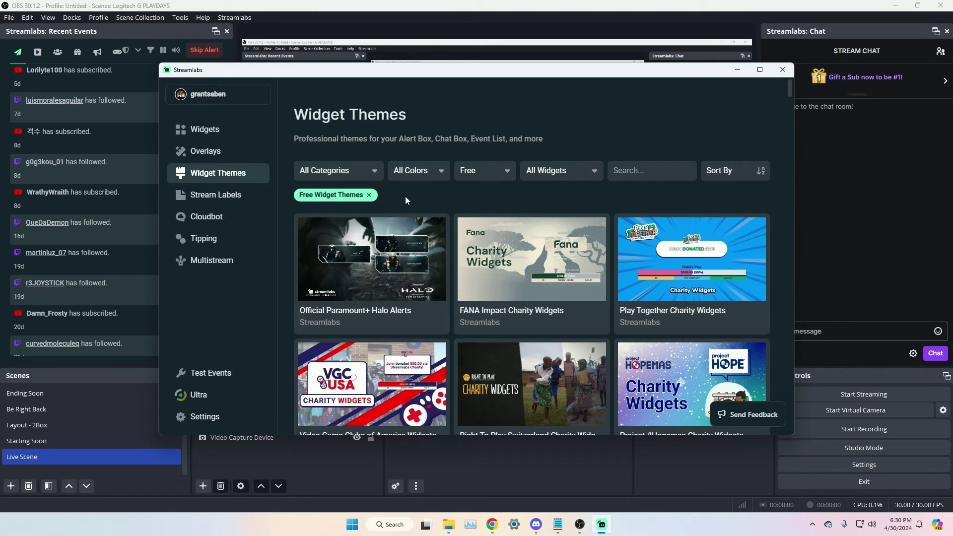
Step: Install the Official Paramount+ Halo Alerts theme with Alert Box Widget selected
{"action": "left_click", "coordinate": [400, 238]}
{"action": "left_click", "coordinate": [692, 168]}
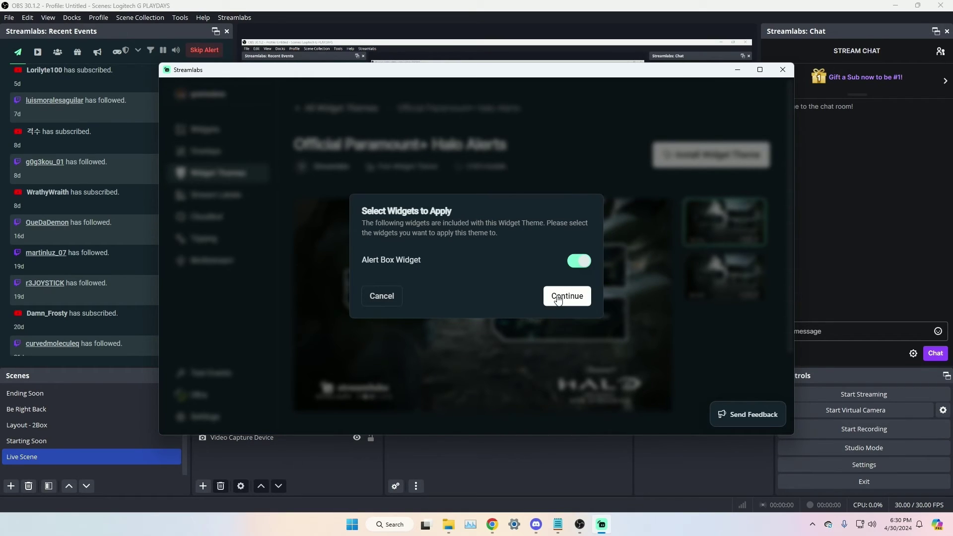
{"action": "left_click", "coordinate": [557, 297]}
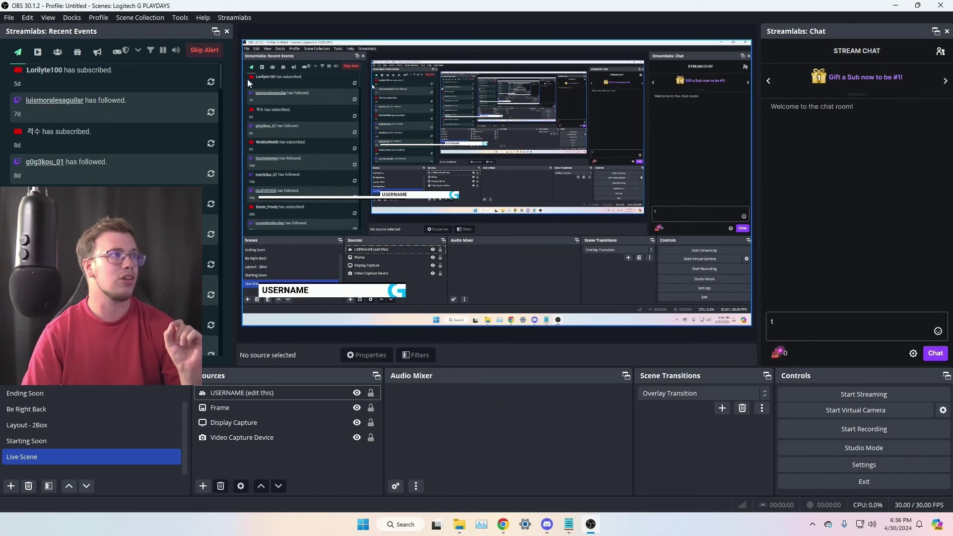
Step: From the Streamlabs widgets window, add the Alert Box card to Live Scene as a new source
{"action": "left_click", "coordinate": [235, 18]}
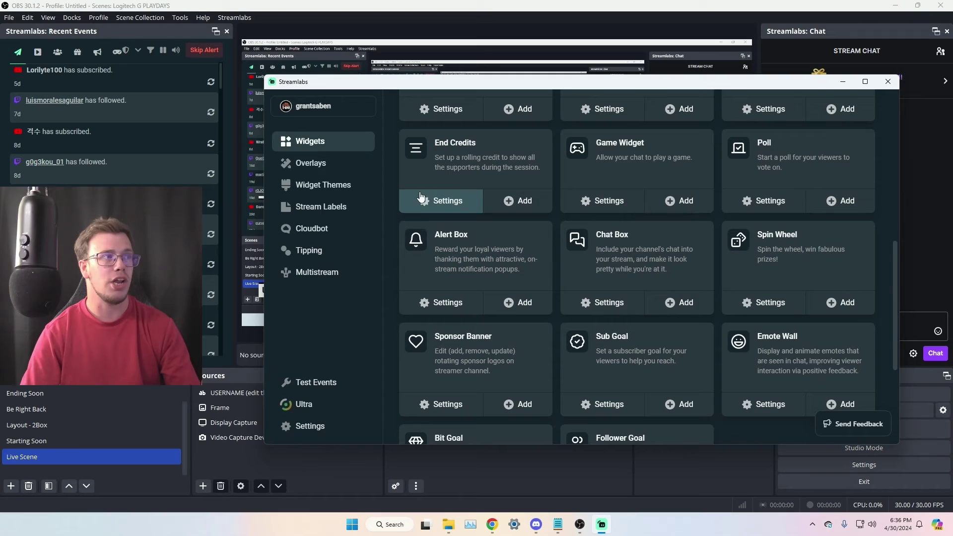
{"action": "scroll", "coordinate": [588, 283], "scroll_direction": "up", "scroll_amount": 2}
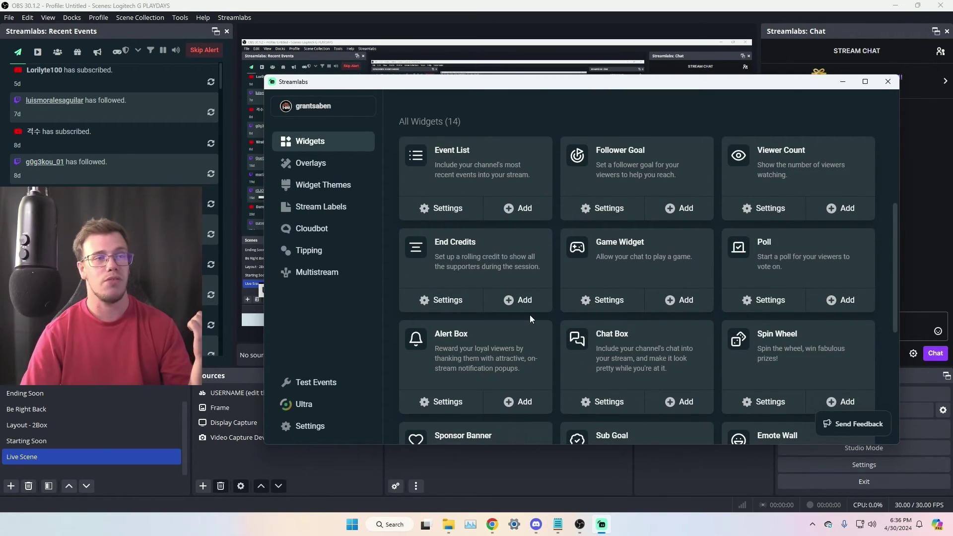
{"action": "scroll", "coordinate": [529, 316], "scroll_direction": "down", "scroll_amount": 3}
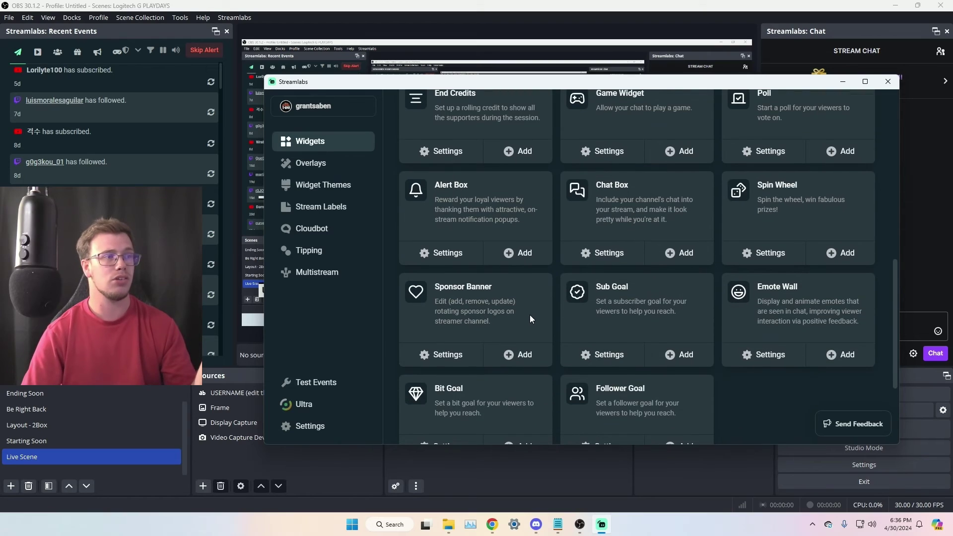
{"action": "scroll", "coordinate": [529, 318], "scroll_direction": "up", "scroll_amount": 3}
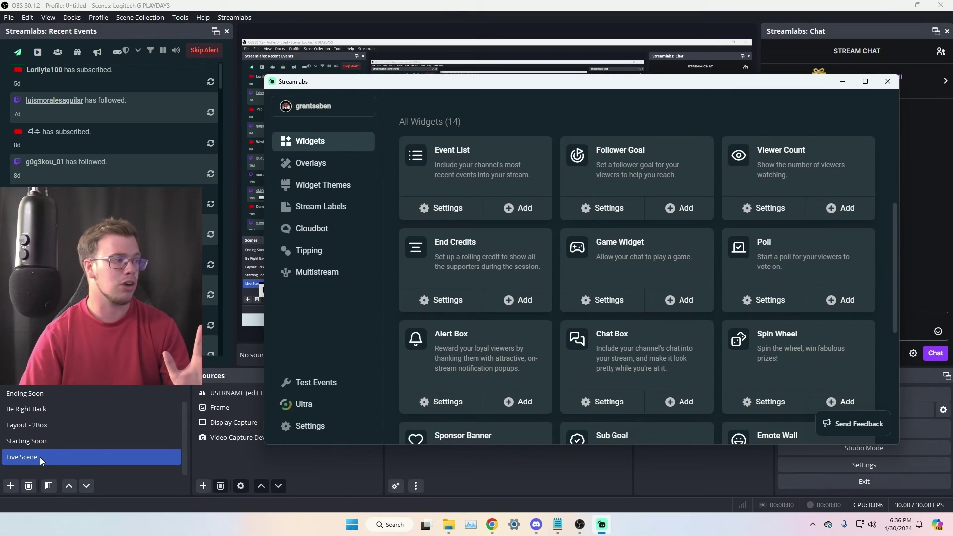
{"action": "left_click", "coordinate": [528, 408]}
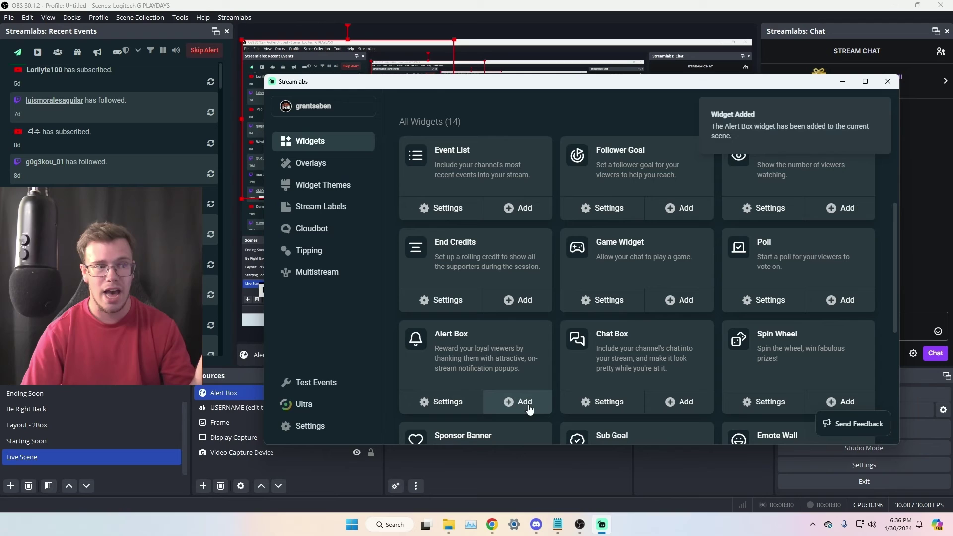
Step: Bring the Streamlabs window back to the front in full view over OBS
{"action": "left_click_drag", "start_coordinate": [790, 88], "coordinate": [666, 362]}
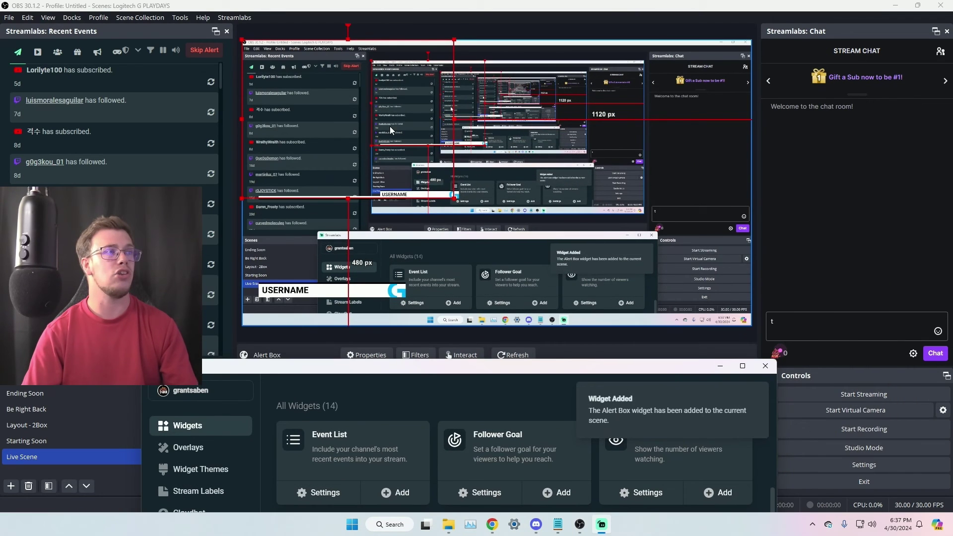
{"action": "left_click", "coordinate": [591, 177]}
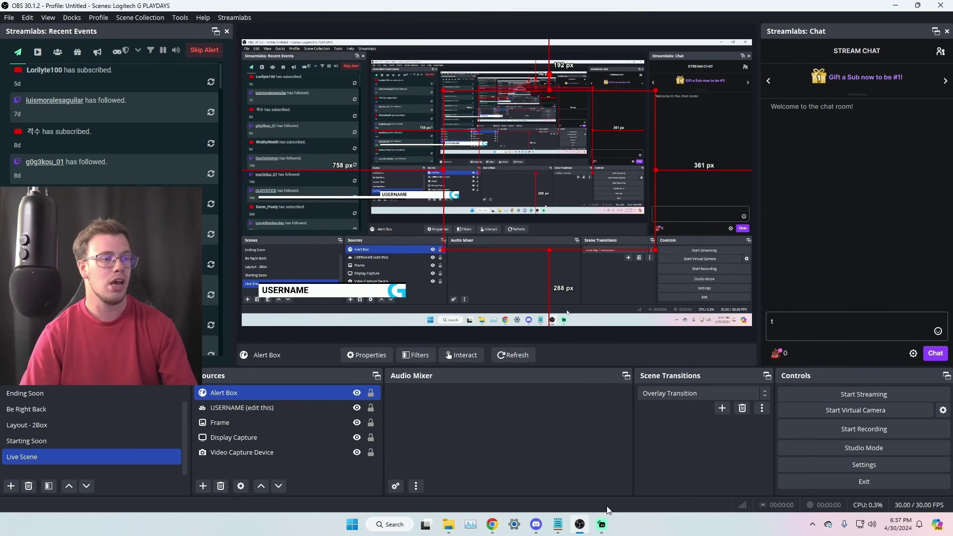
{"action": "left_click", "coordinate": [601, 524]}
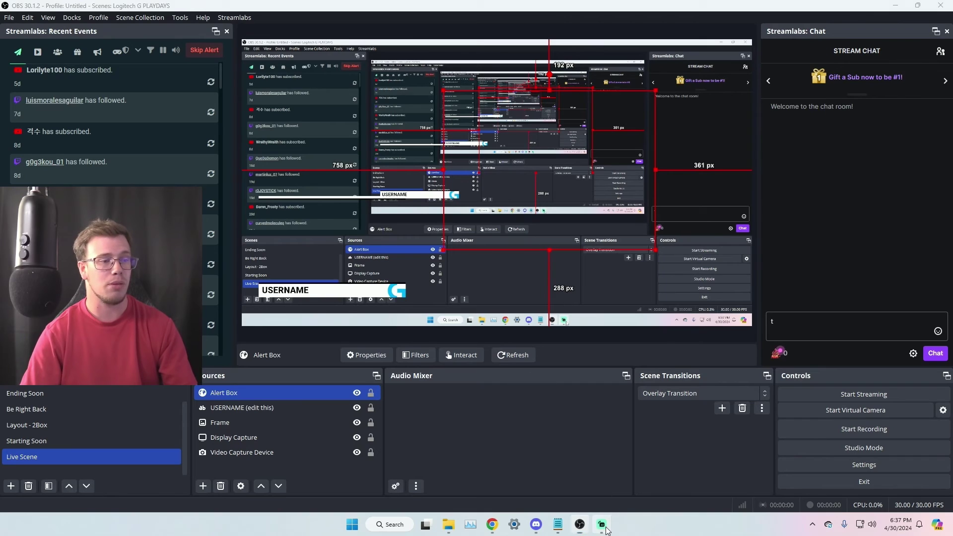
{"action": "left_click_drag", "start_coordinate": [579, 308], "coordinate": [661, 73]}
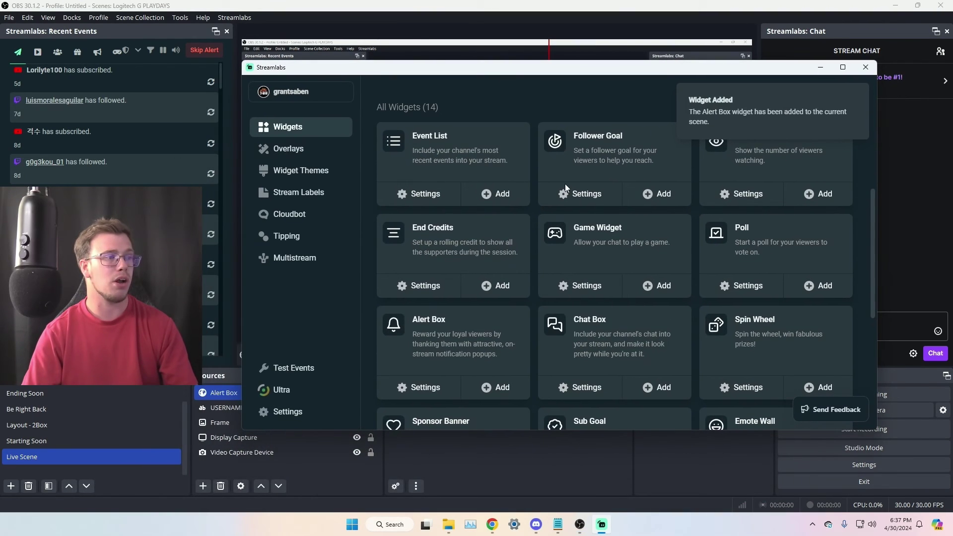
Step: Send a Twitch Follow test event, then minimize Streamlabs so the panda alert plays
{"action": "left_click", "coordinate": [296, 368]}
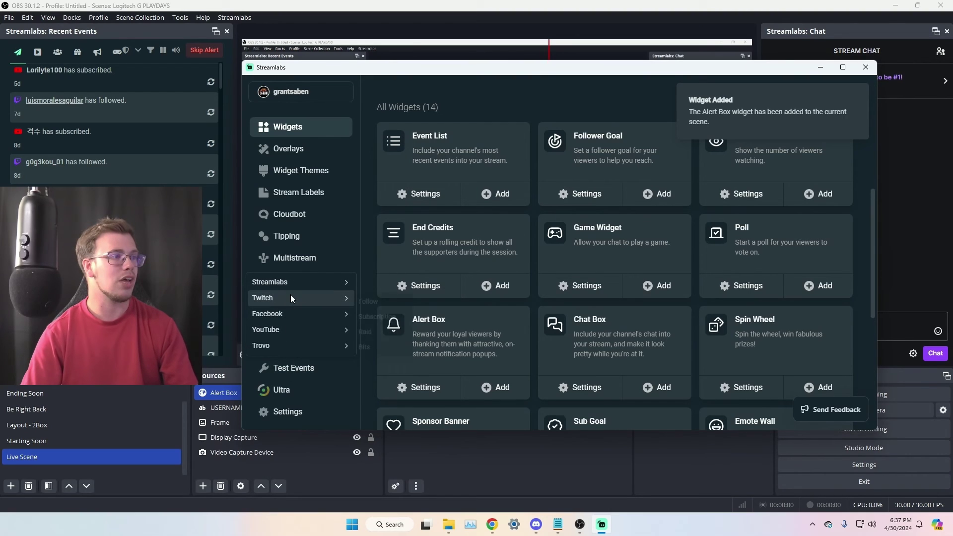
{"action": "mouse_move", "coordinate": [317, 297]}
{"action": "left_click", "coordinate": [376, 296]}
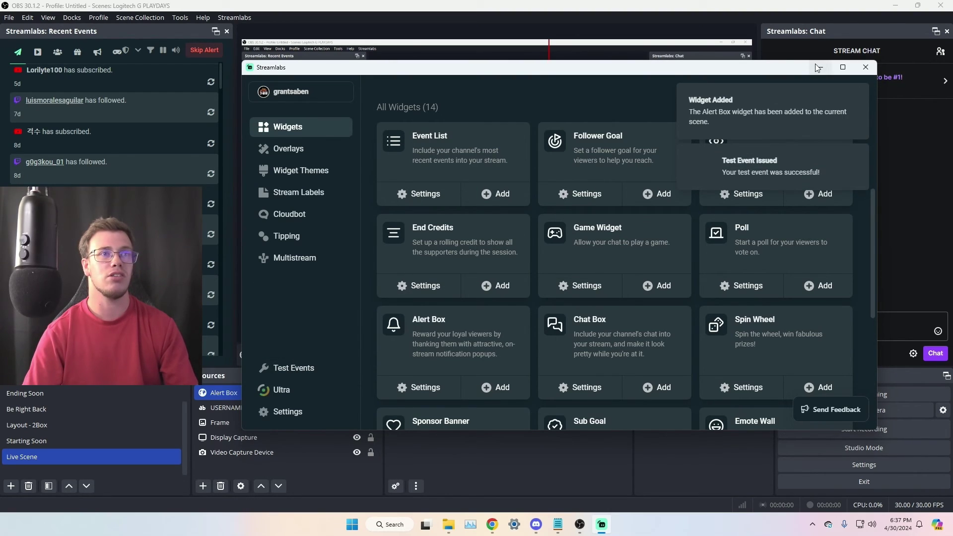
{"action": "left_click", "coordinate": [817, 66]}
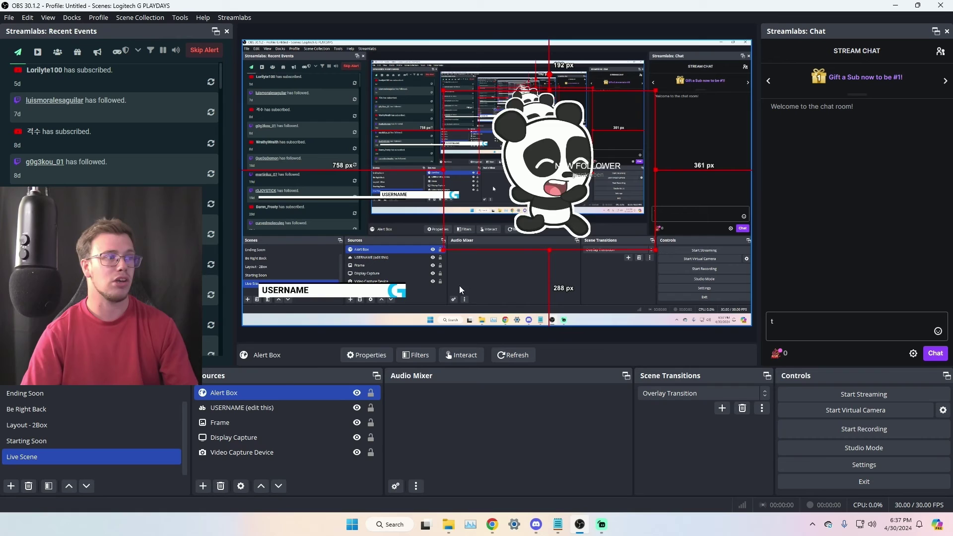
Step: Enable 'Control audio via OBS' in the Alert Box properties, then restore the Streamlabs window
{"action": "double_click", "coordinate": [292, 391]}
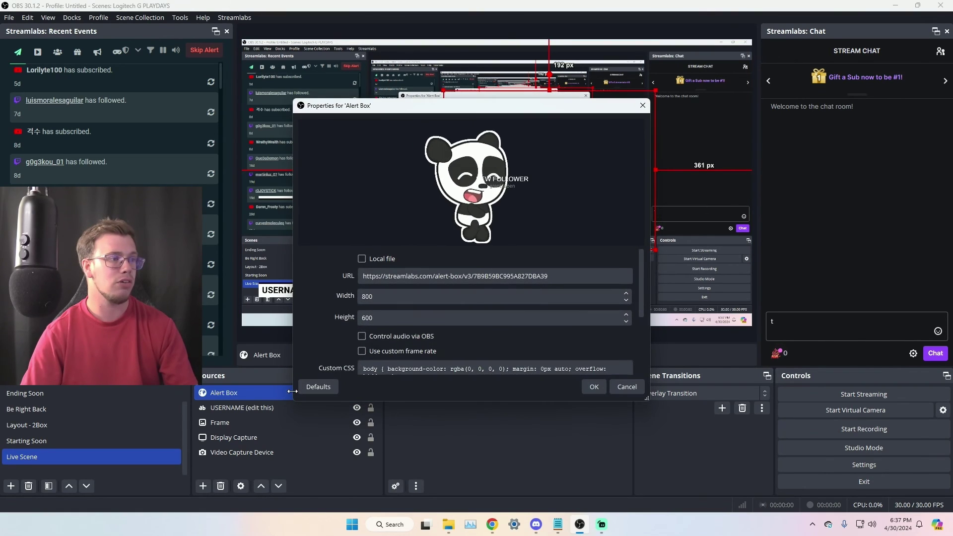
{"action": "left_click", "coordinate": [361, 336]}
{"action": "left_click", "coordinate": [588, 390]}
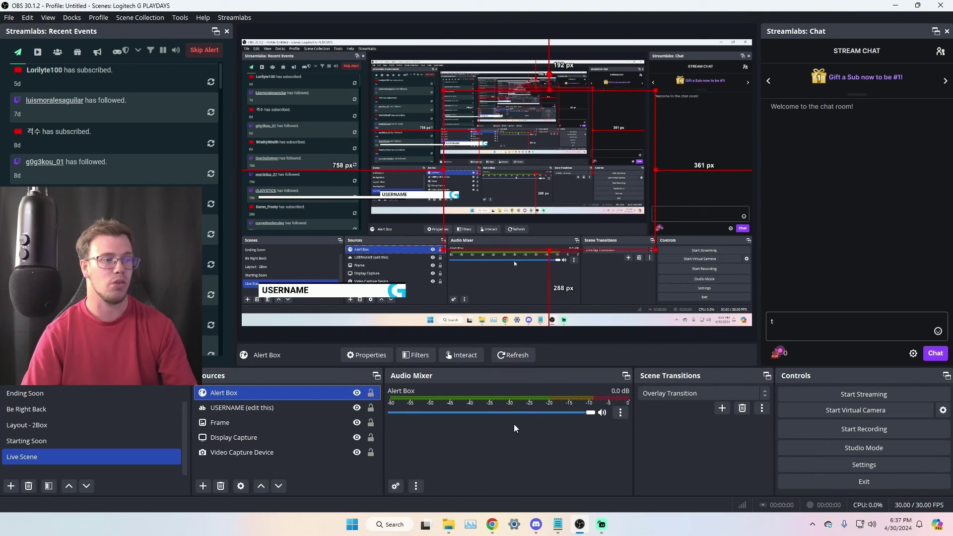
{"action": "left_click", "coordinate": [601, 525]}
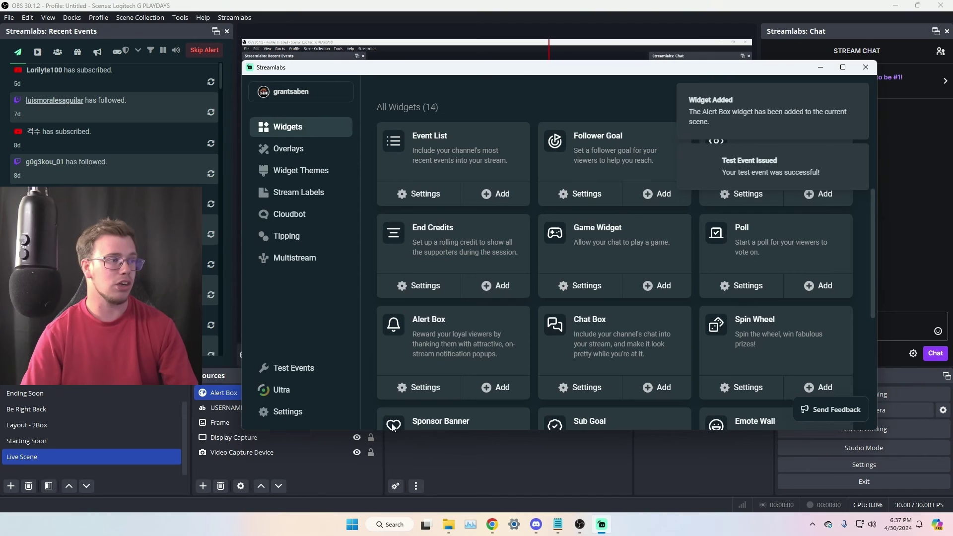
Step: Send a YouTube Subscriber test event and minimize Streamlabs so the Halo alert plays
{"action": "left_click", "coordinate": [326, 373]}
{"action": "mouse_move", "coordinate": [314, 330]}
{"action": "left_click", "coordinate": [379, 331]}
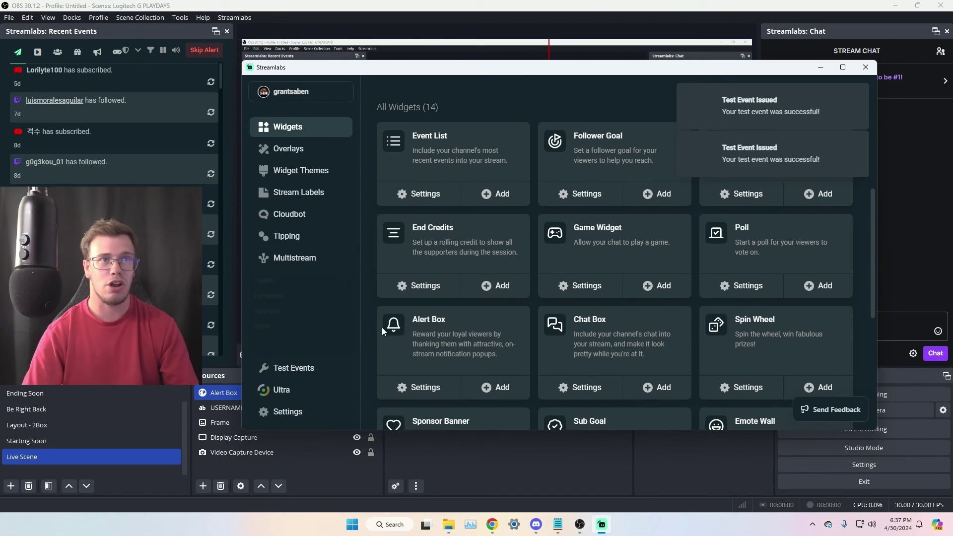
{"action": "left_click", "coordinate": [819, 68]}
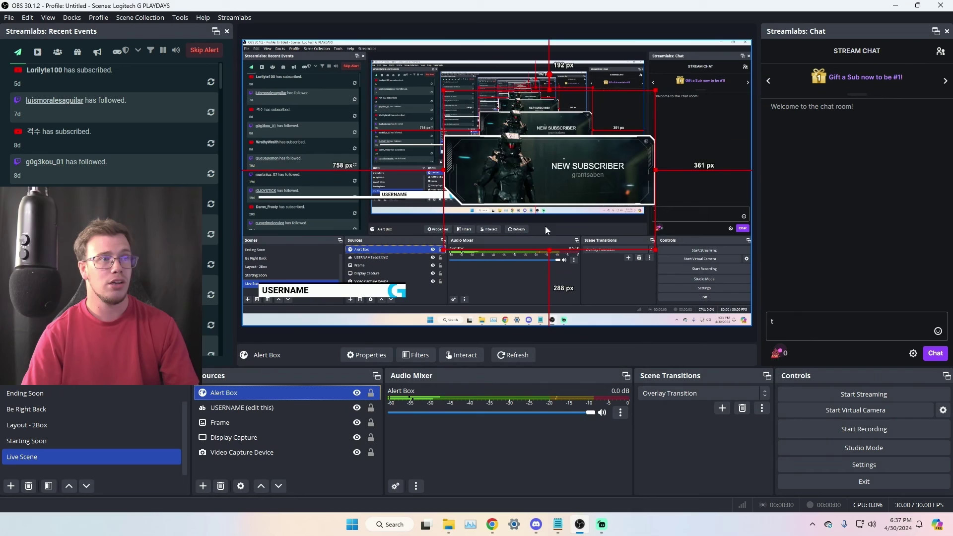